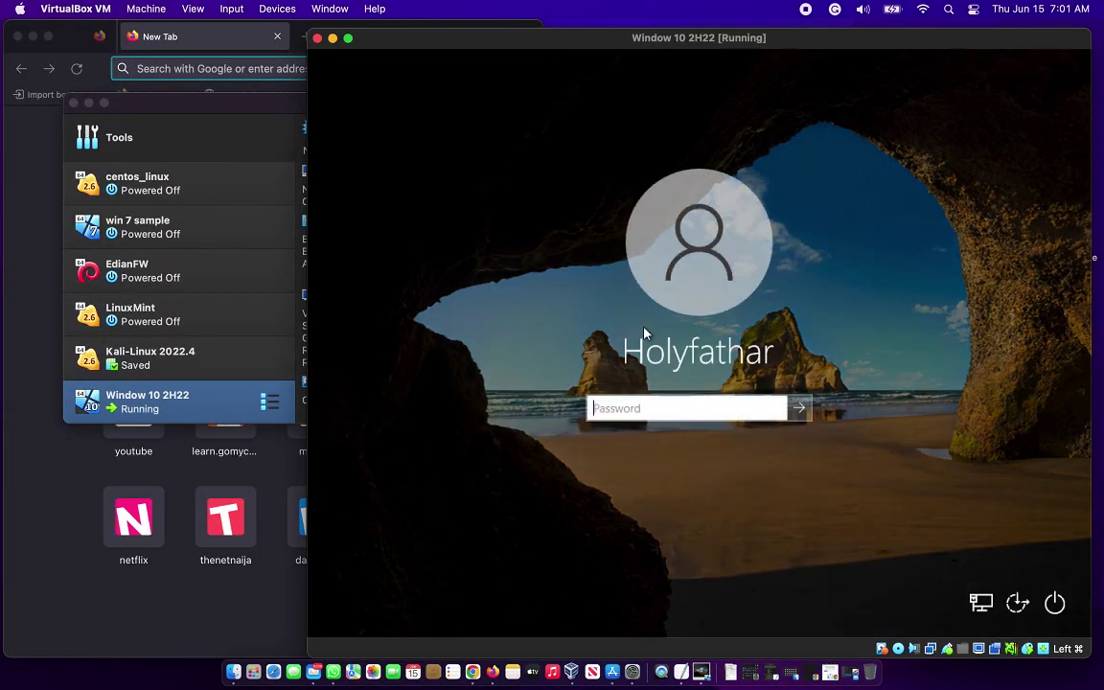
Sign in to the Windows guest with its password and accept Edge's Microsoft privacy consent.
{"action": "type", "text": "aaaa"}
{"action": "key", "text": "Return"}
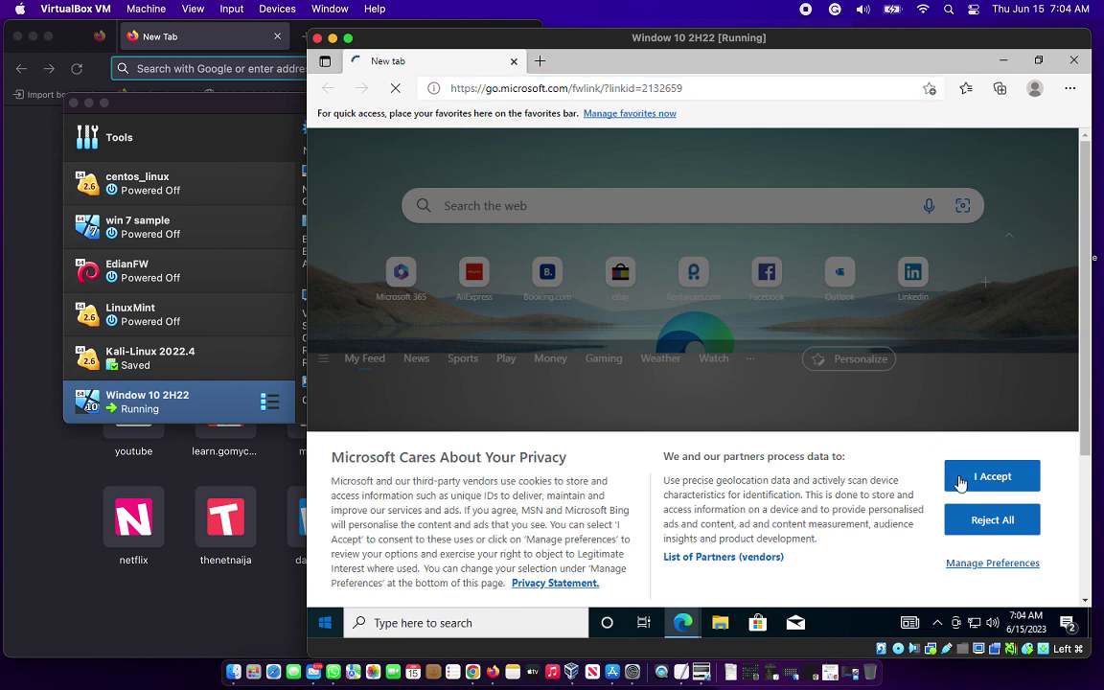
{"action": "left_click", "coordinate": [961, 481]}
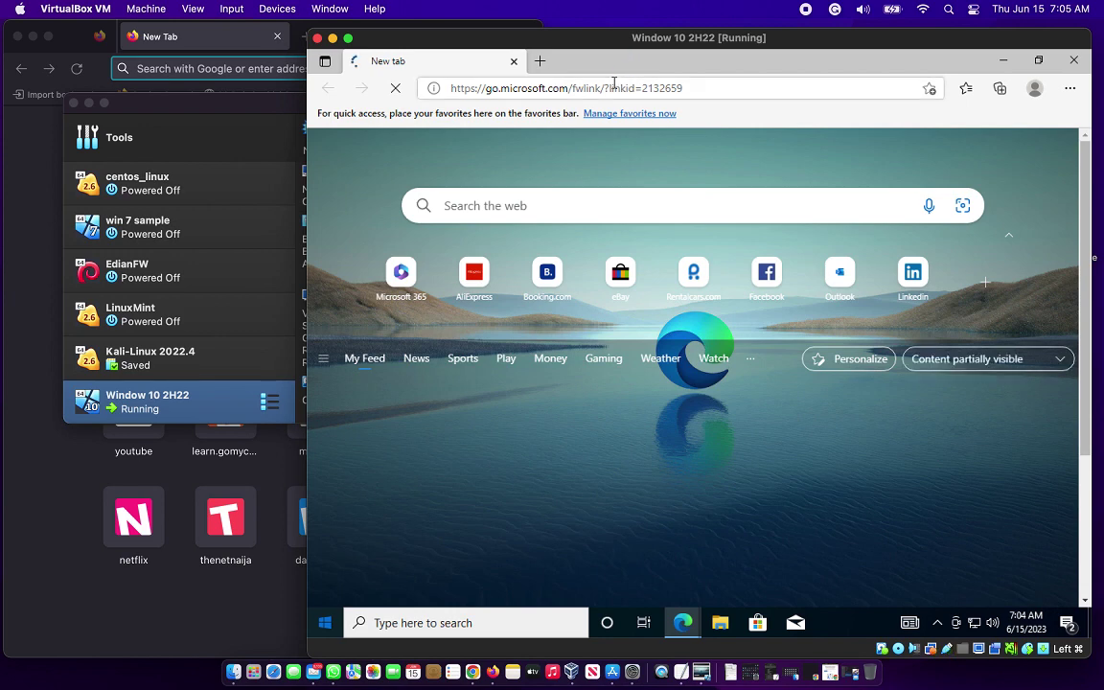
Navigate Edge to snort.org from the address bar.
{"action": "left_click", "coordinate": [614, 88]}
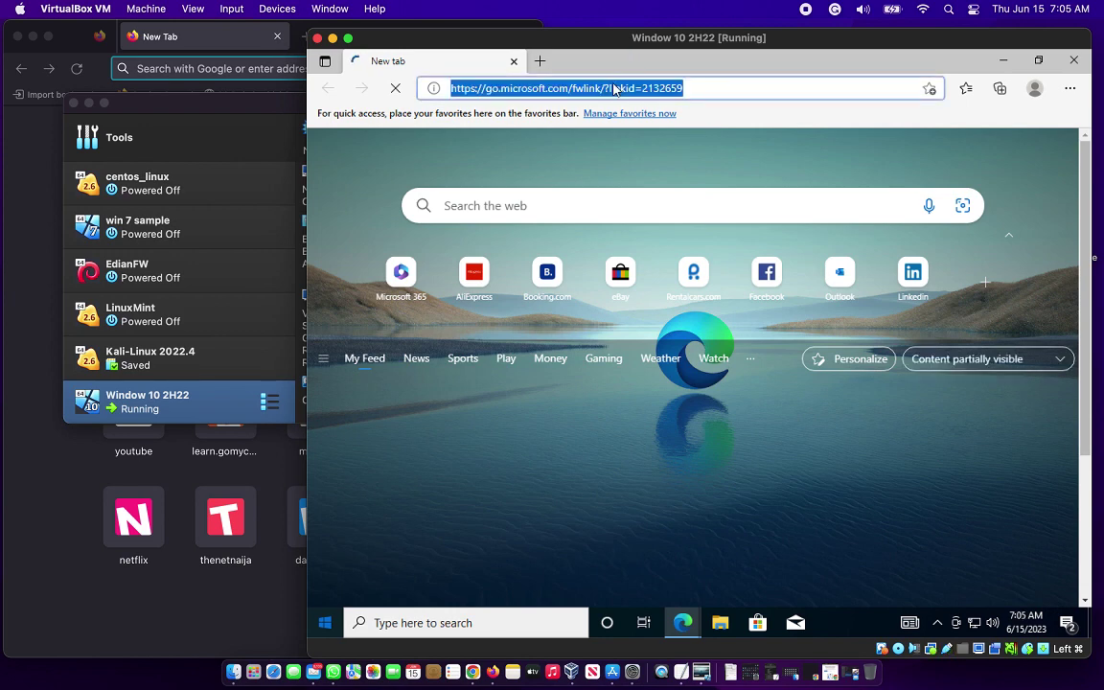
{"action": "type", "text": "snort."}
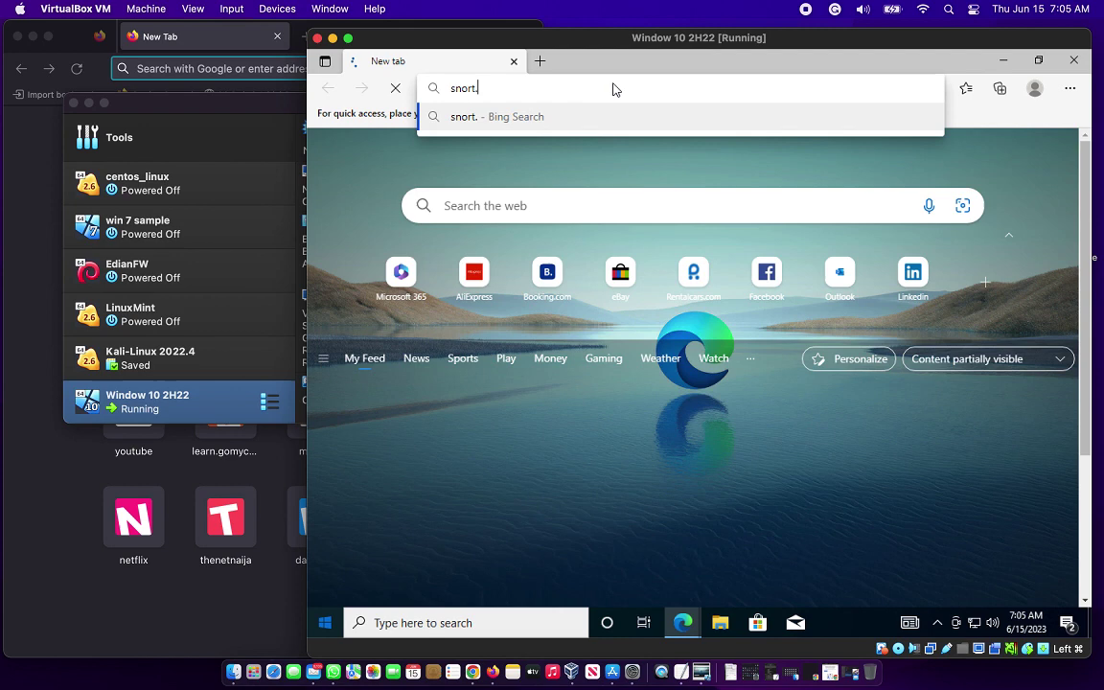
{"action": "type", "text": "org"}
{"action": "key", "text": "Return"}
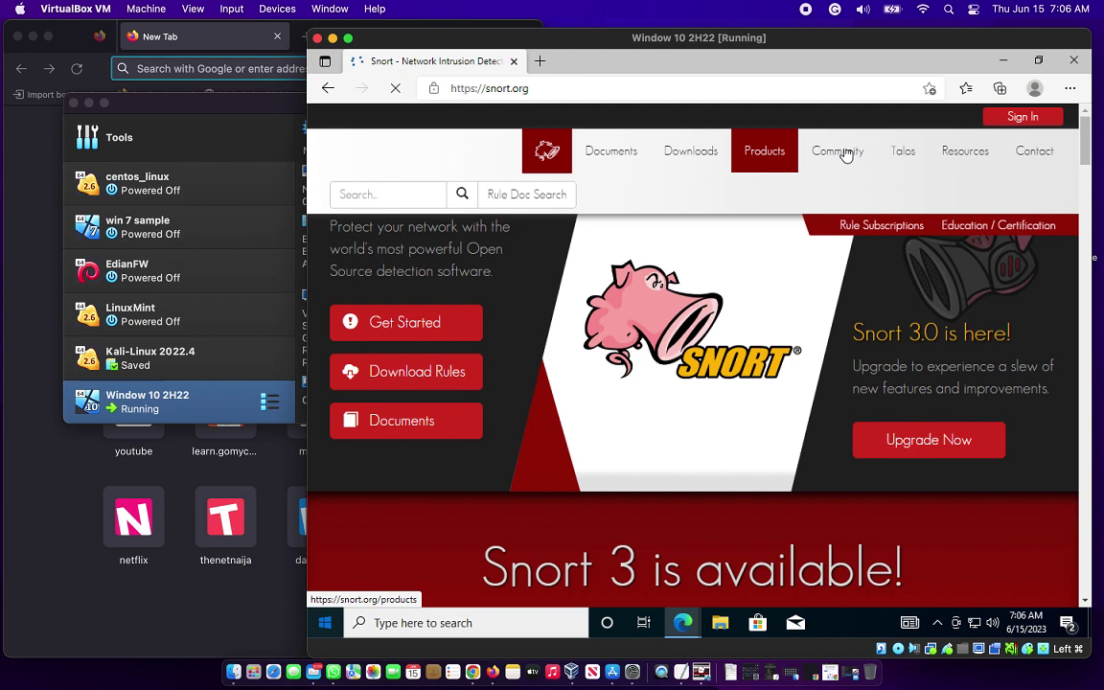
Sign in to snort.org with the account e-mail and password, ticking Remember me.
{"action": "left_click", "coordinate": [999, 116]}
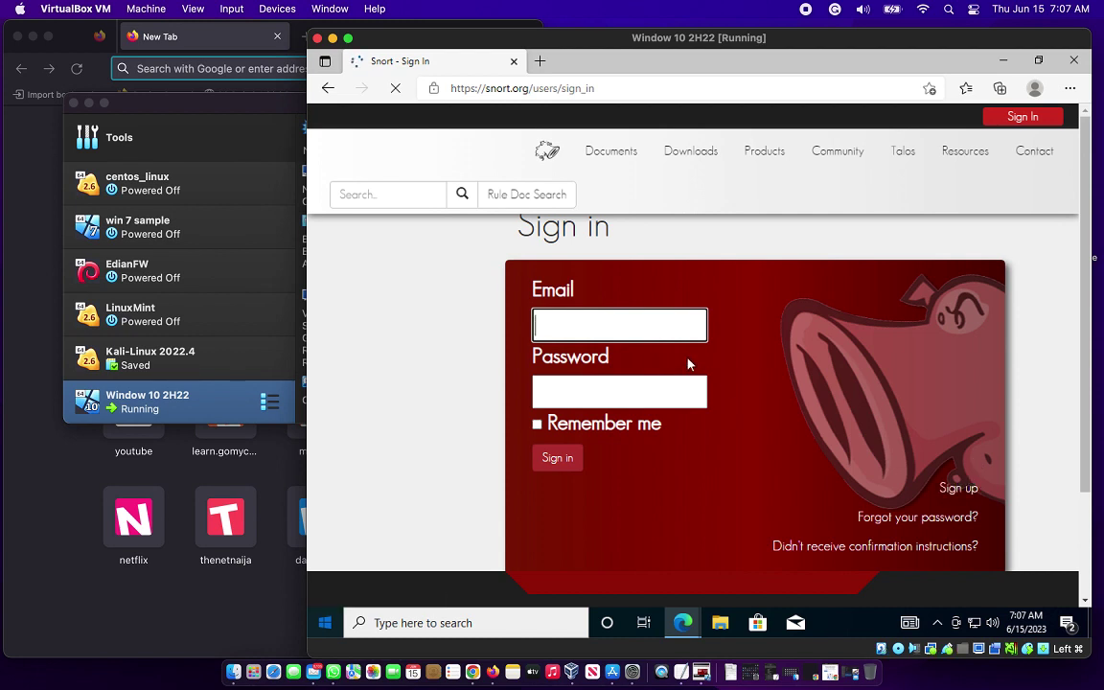
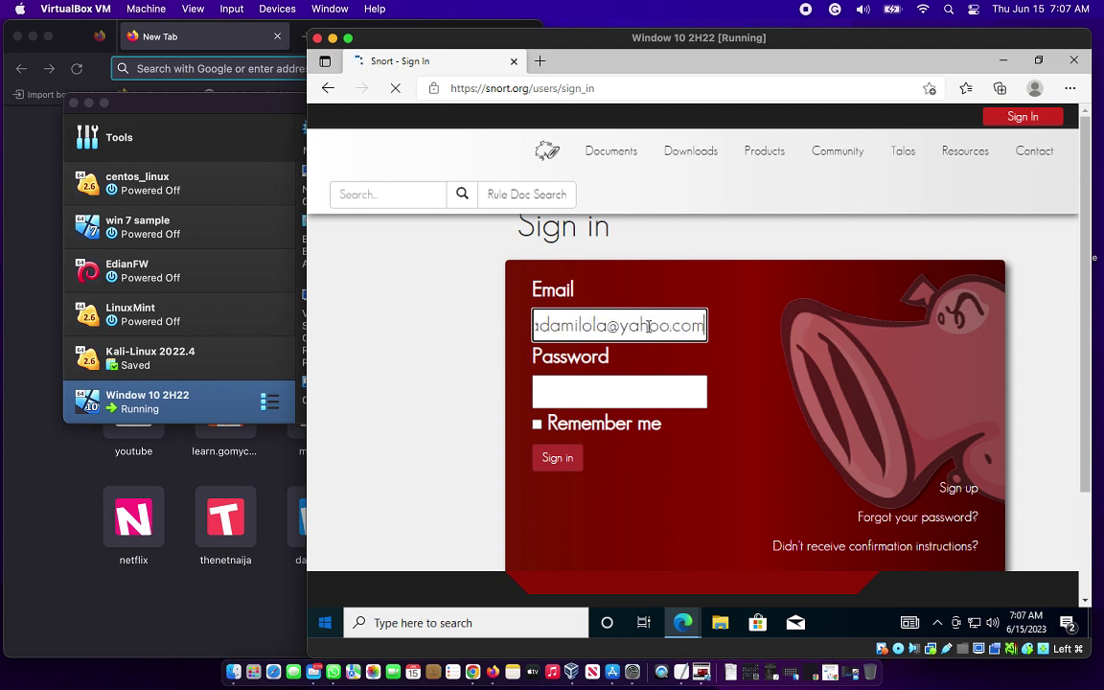
{"action": "left_click", "coordinate": [646, 387]}
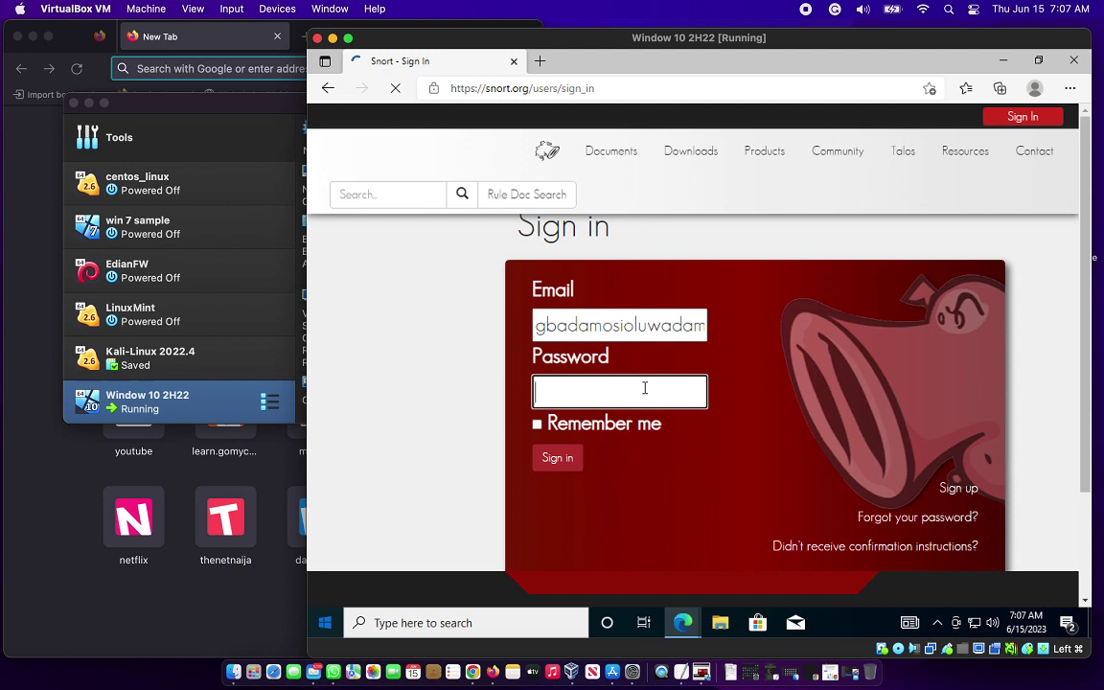
{"action": "type", "text": "a"}
{"action": "key", "text": "BackSpace"}
{"action": "type", "text": "aaaaaaa"}
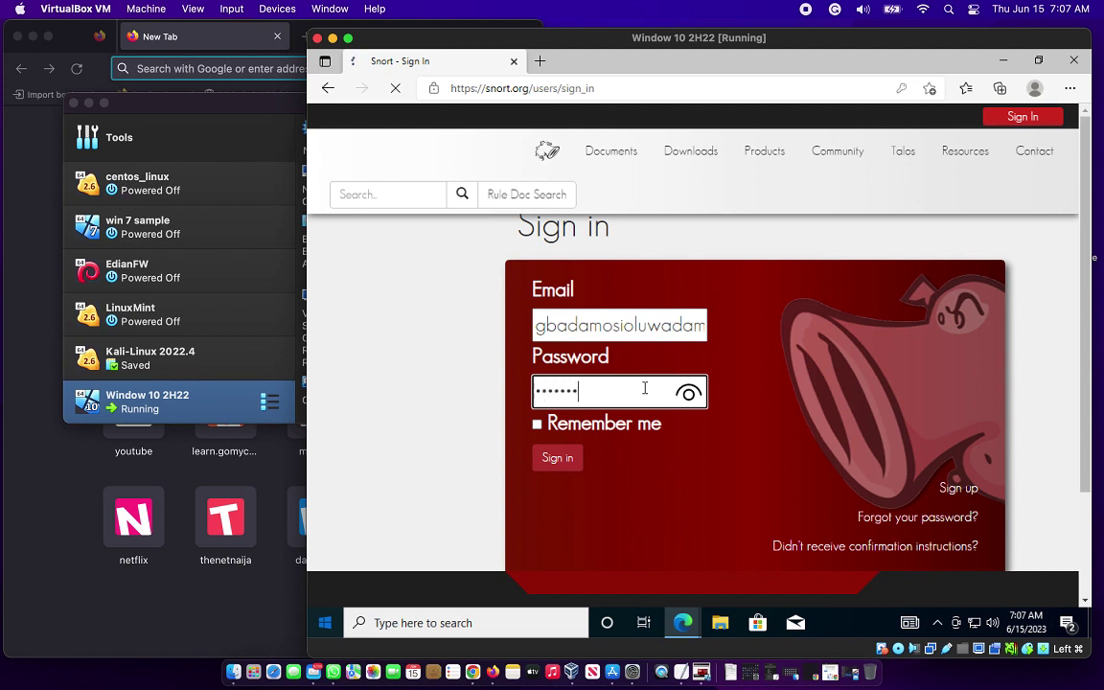
{"action": "key", "text": "BackSpace"}
{"action": "key", "text": "BackSpace"}
{"action": "key", "text": "BackSpace"}
{"action": "key", "text": "BackSpace"}
{"action": "key", "text": "BackSpace"}
{"action": "key", "text": "BackSpace"}
{"action": "key", "text": "BackSpace"}
{"action": "type", "text": "aaaaaaaaaaa"}
{"action": "left_click", "coordinate": [537, 425]}
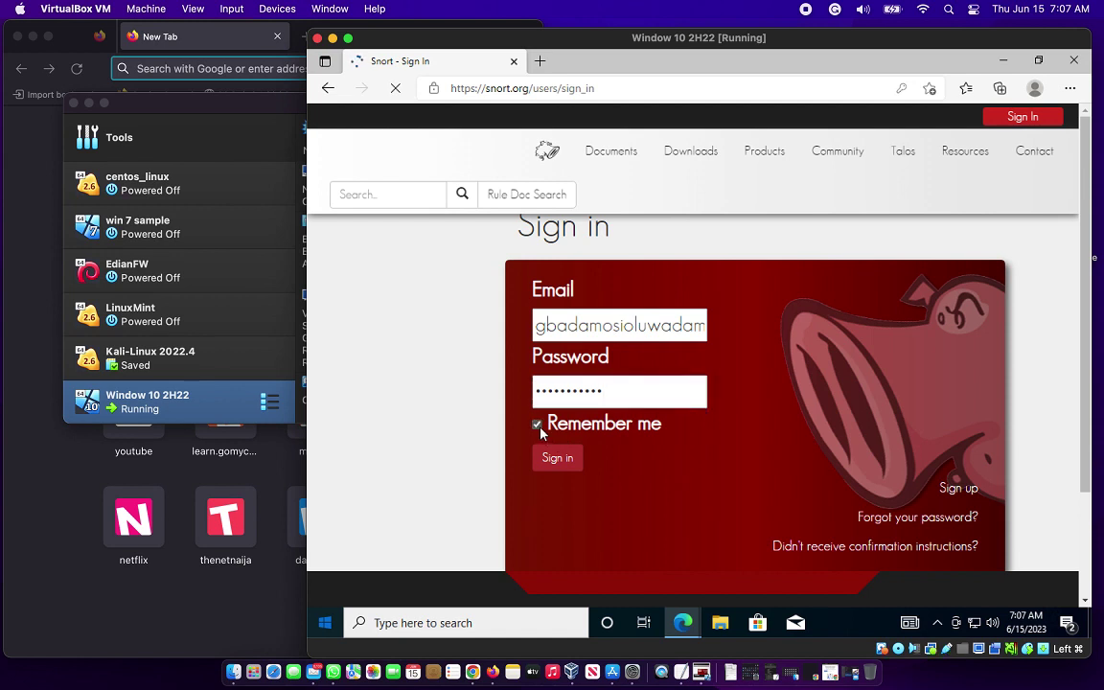
{"action": "left_click", "coordinate": [553, 457]}
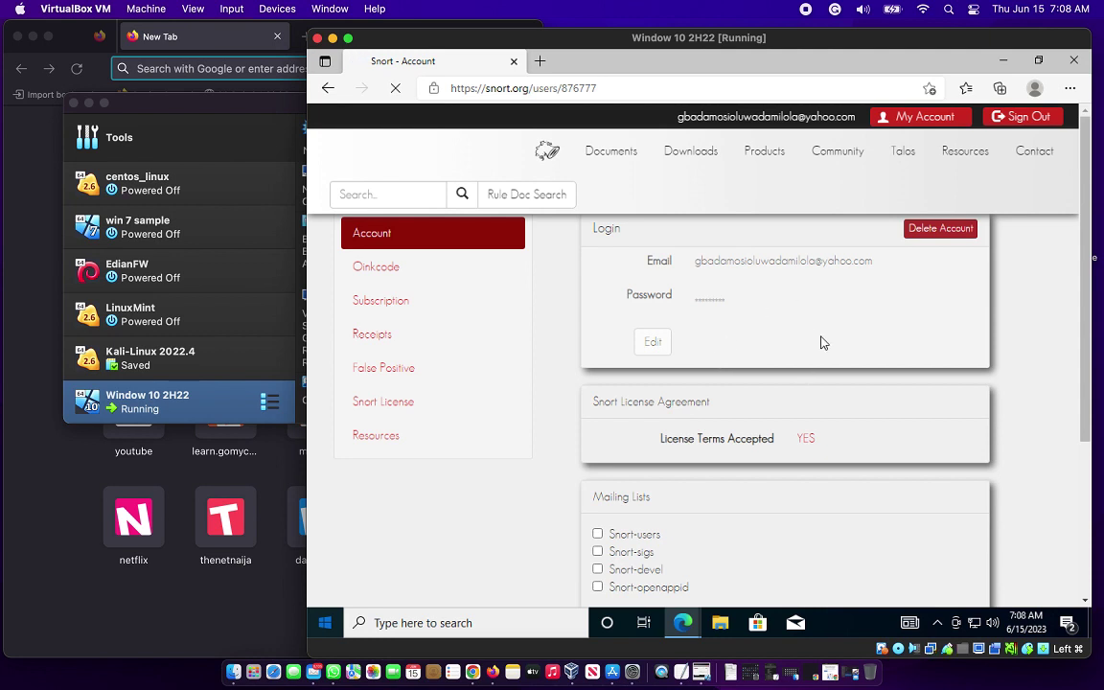
Open the Snort Downloads page from the top navigation bar.
{"action": "mouse_move", "coordinate": [614, 161]}
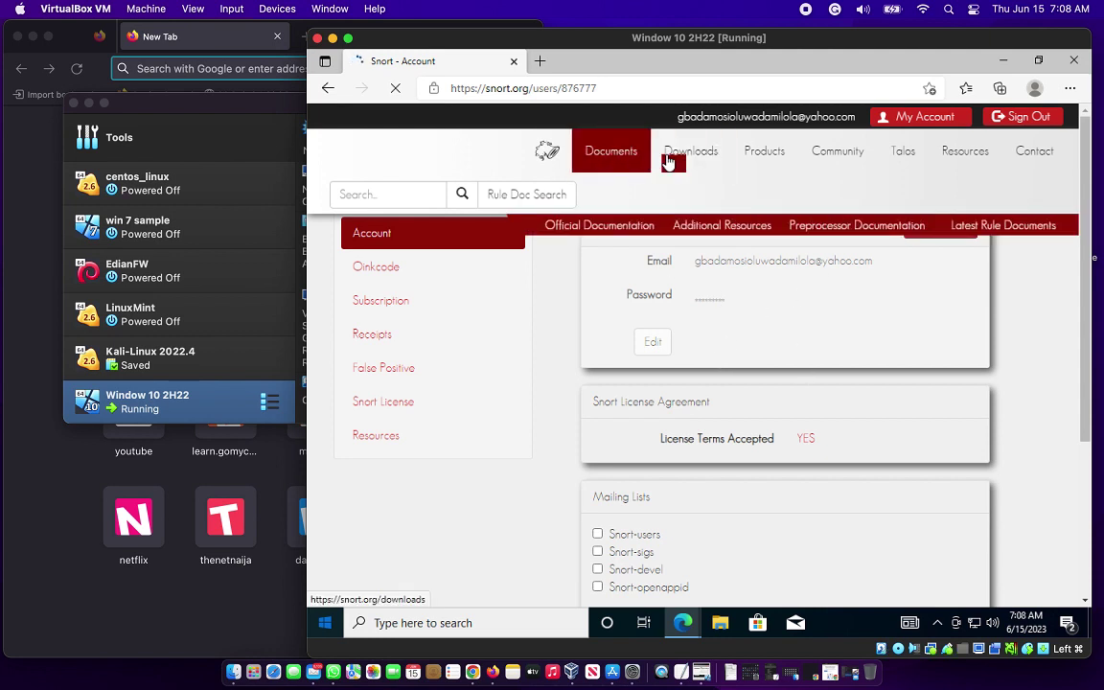
{"action": "mouse_move", "coordinate": [678, 162]}
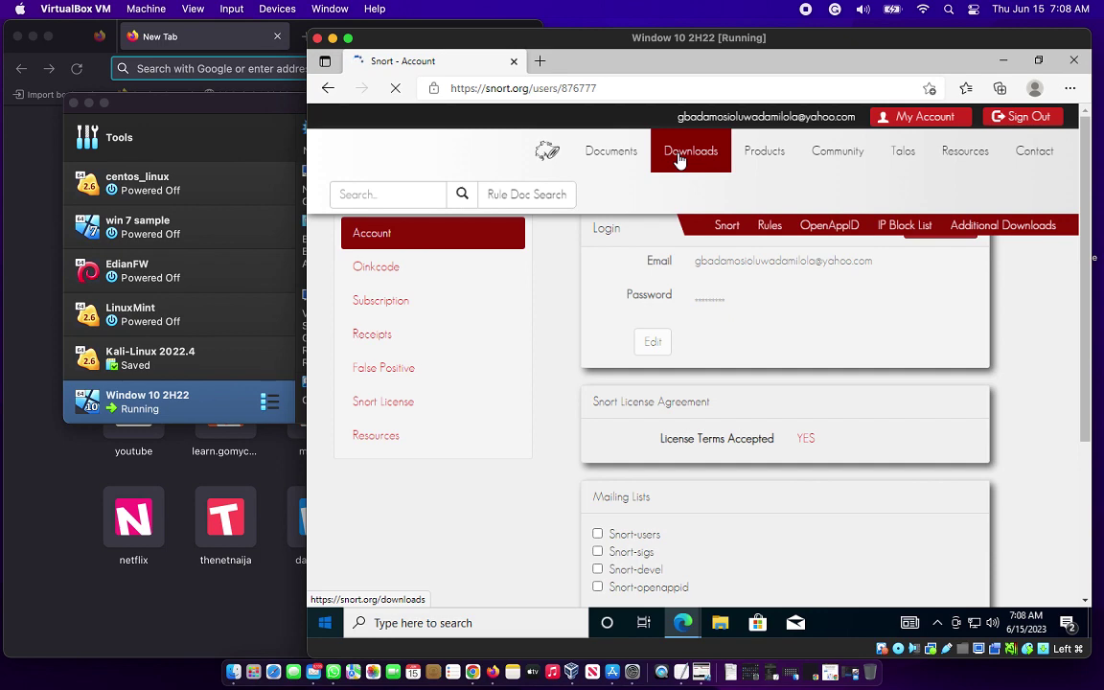
{"action": "left_click", "coordinate": [679, 156]}
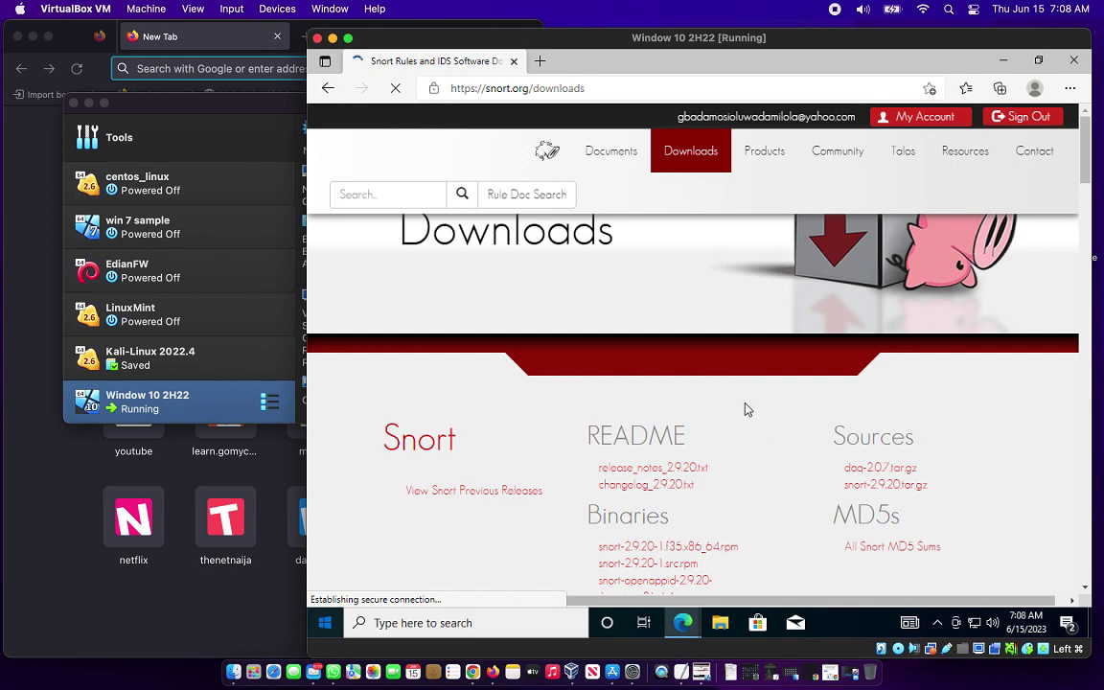
Decline Edge's password saving and scroll down to the Registered snortrules-snapshot files.
{"action": "scroll", "coordinate": [747, 409], "scroll_direction": "down", "scroll_amount": 3}
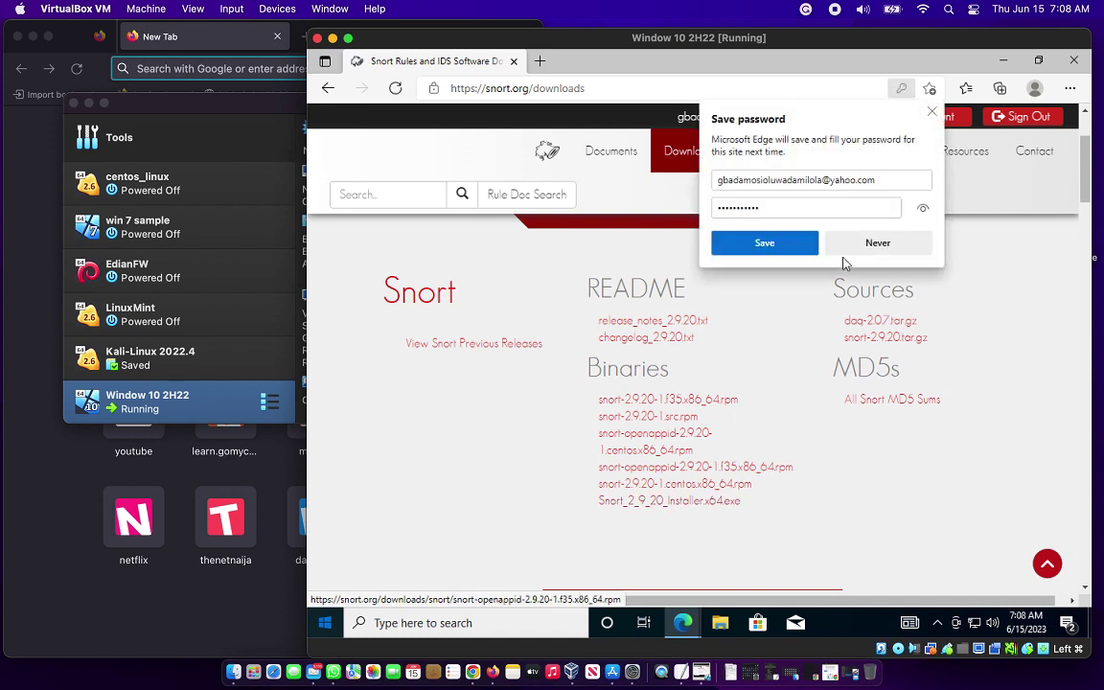
{"action": "left_click", "coordinate": [931, 112]}
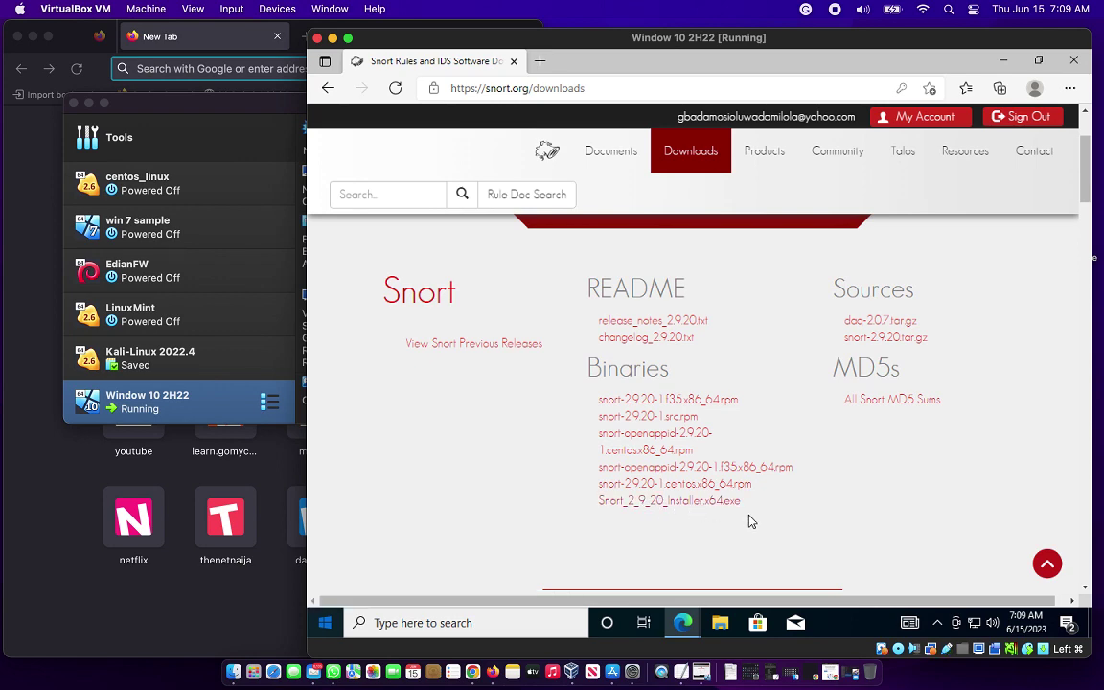
{"action": "scroll", "coordinate": [820, 515], "scroll_direction": "down", "scroll_amount": 3}
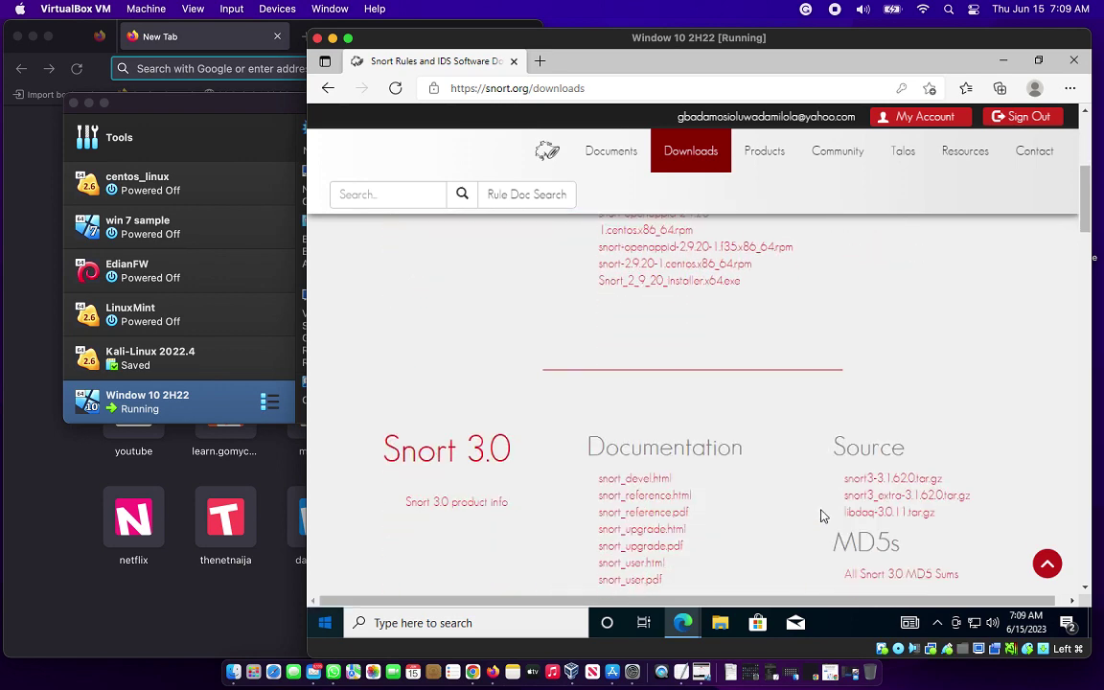
{"action": "scroll", "coordinate": [821, 514], "scroll_direction": "down", "scroll_amount": 5}
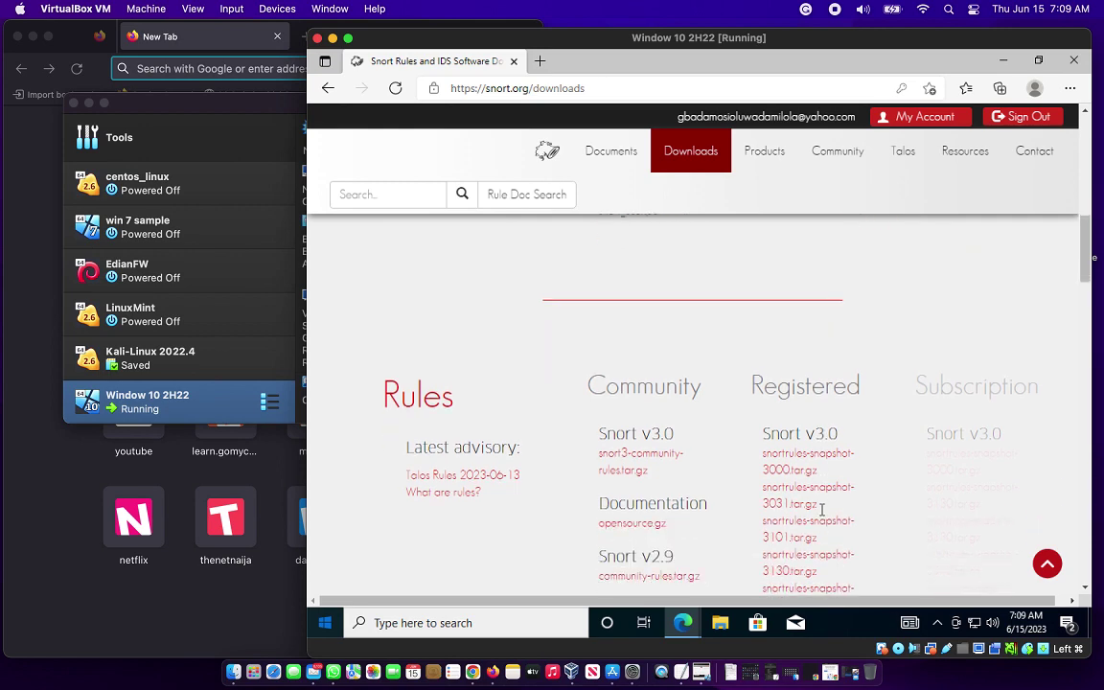
{"action": "scroll", "coordinate": [820, 515], "scroll_direction": "down", "scroll_amount": 1}
{"action": "scroll", "coordinate": [822, 516], "scroll_direction": "down", "scroll_amount": 1}
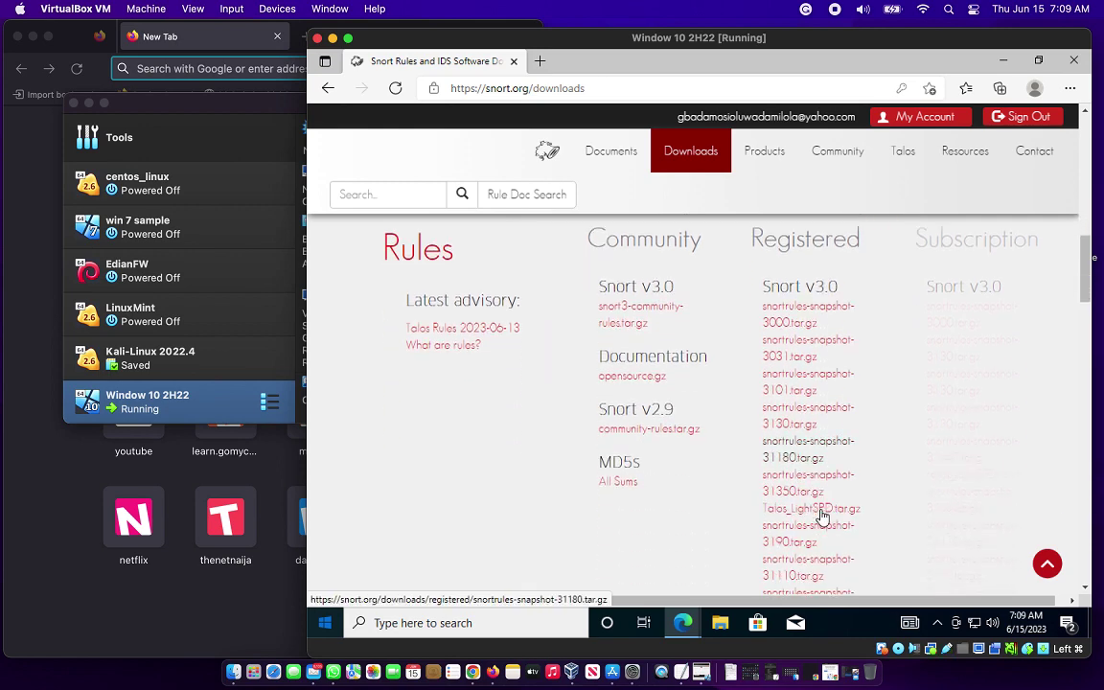
{"action": "scroll", "coordinate": [822, 515], "scroll_direction": "down", "scroll_amount": 5}
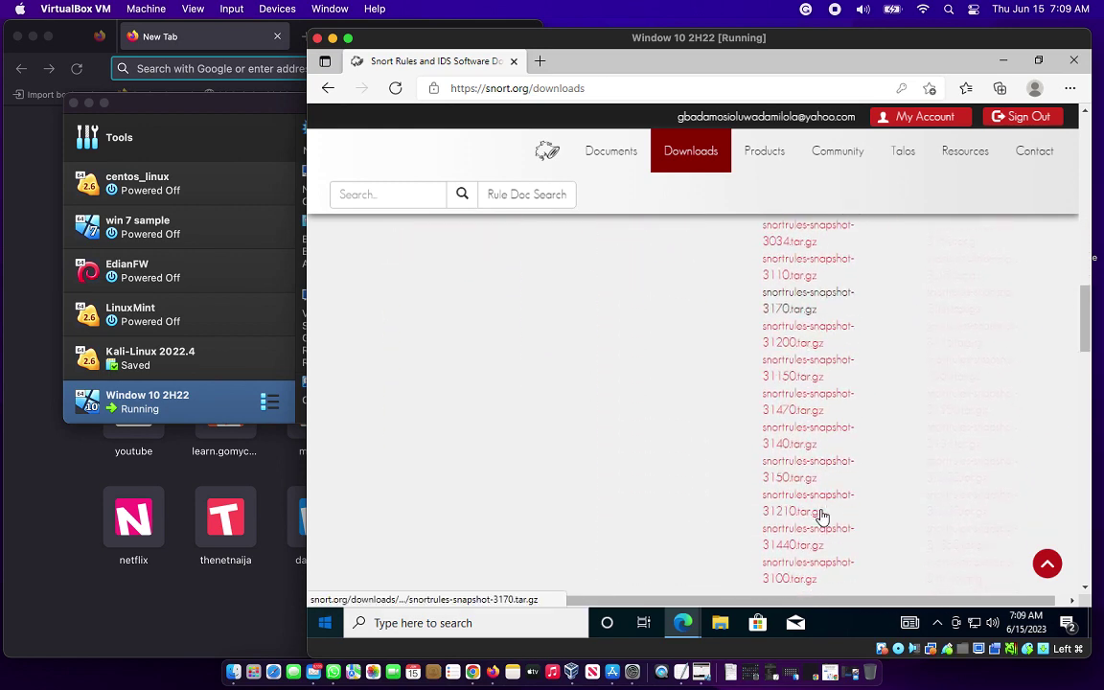
{"action": "scroll", "coordinate": [821, 516], "scroll_direction": "down", "scroll_amount": 4}
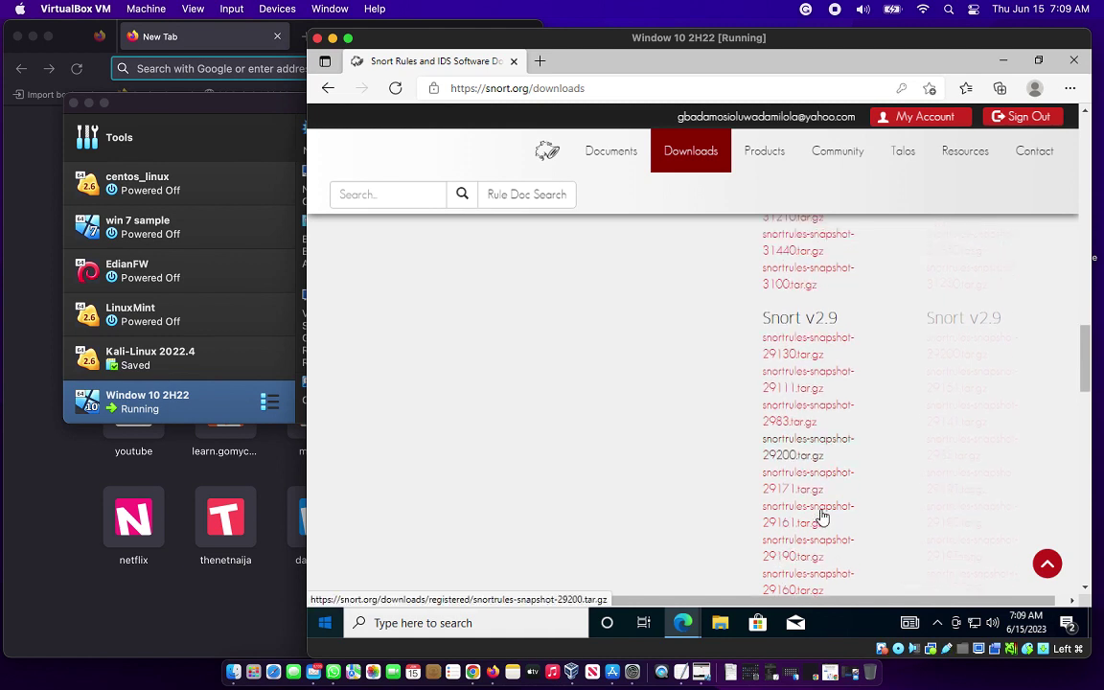
{"action": "scroll", "coordinate": [729, 514], "scroll_direction": "down", "scroll_amount": 2}
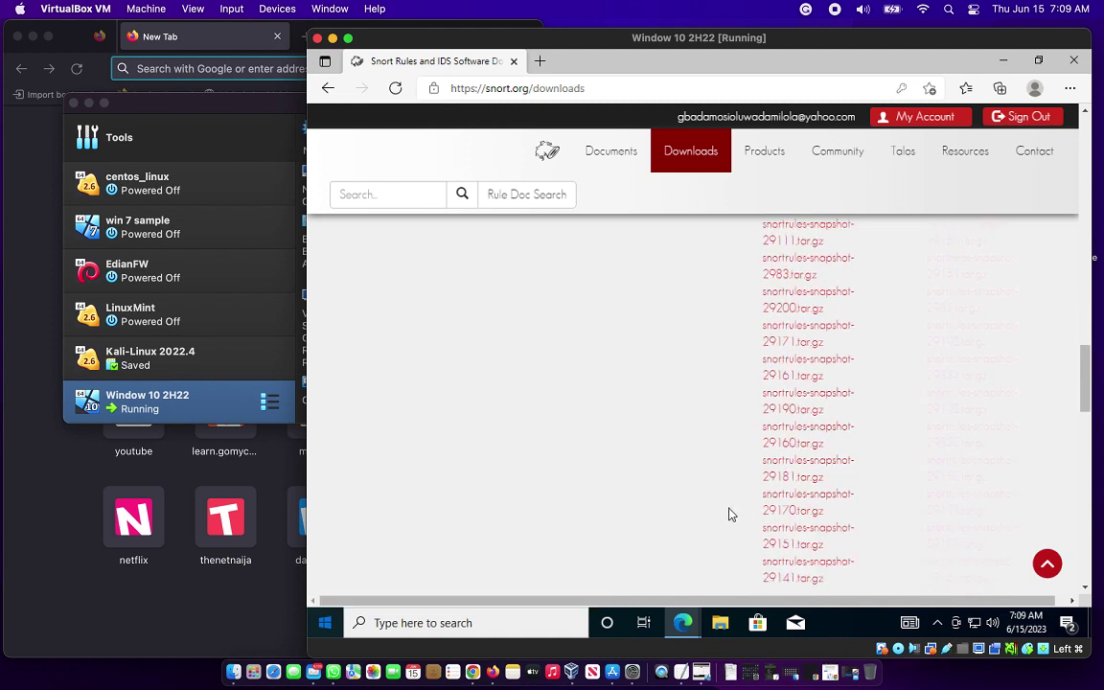
{"action": "scroll", "coordinate": [729, 515], "scroll_direction": "down", "scroll_amount": 1}
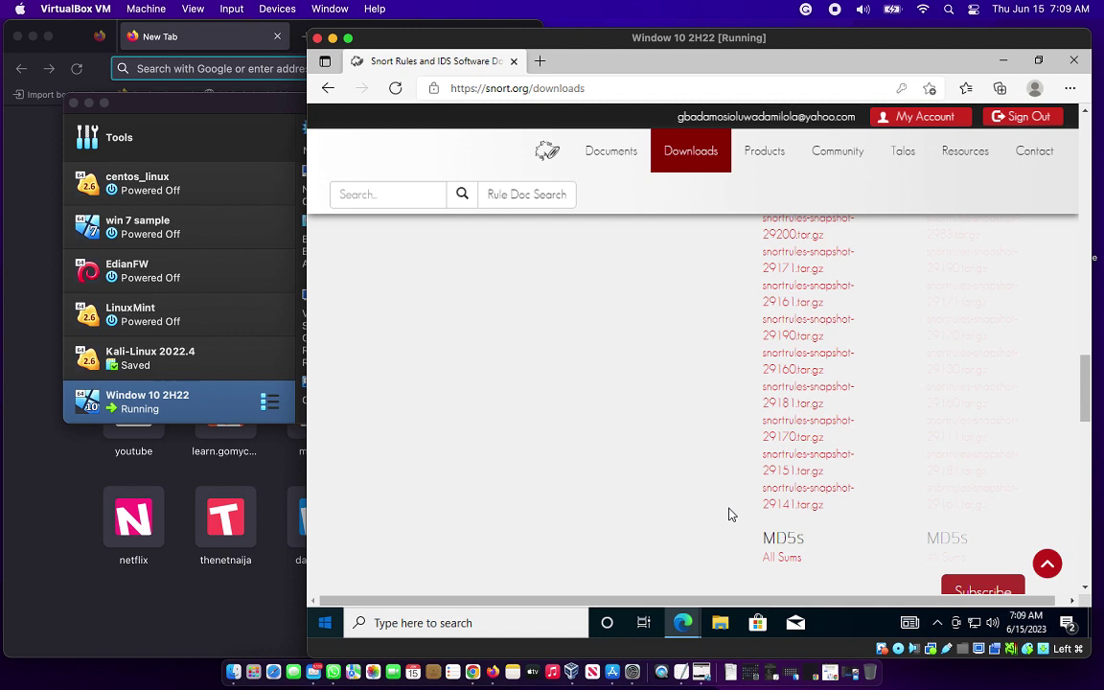
{"action": "scroll", "coordinate": [728, 515], "scroll_direction": "up", "scroll_amount": 1}
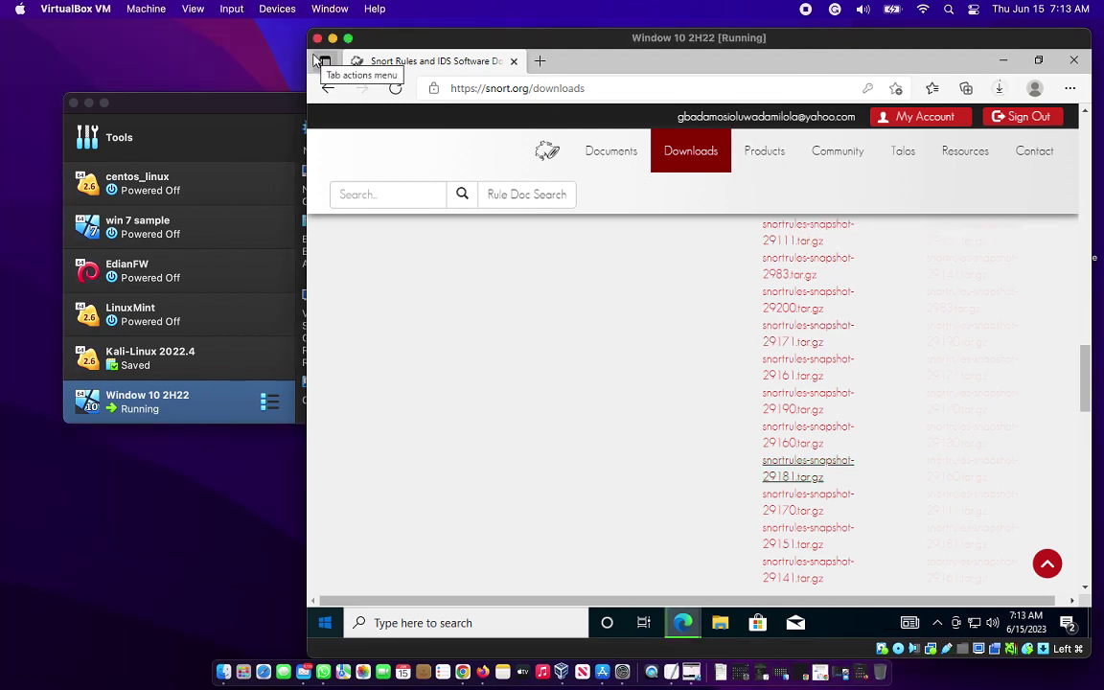
In a new tab, search Bing for 'winpcap download'.
{"action": "left_click", "coordinate": [540, 60]}
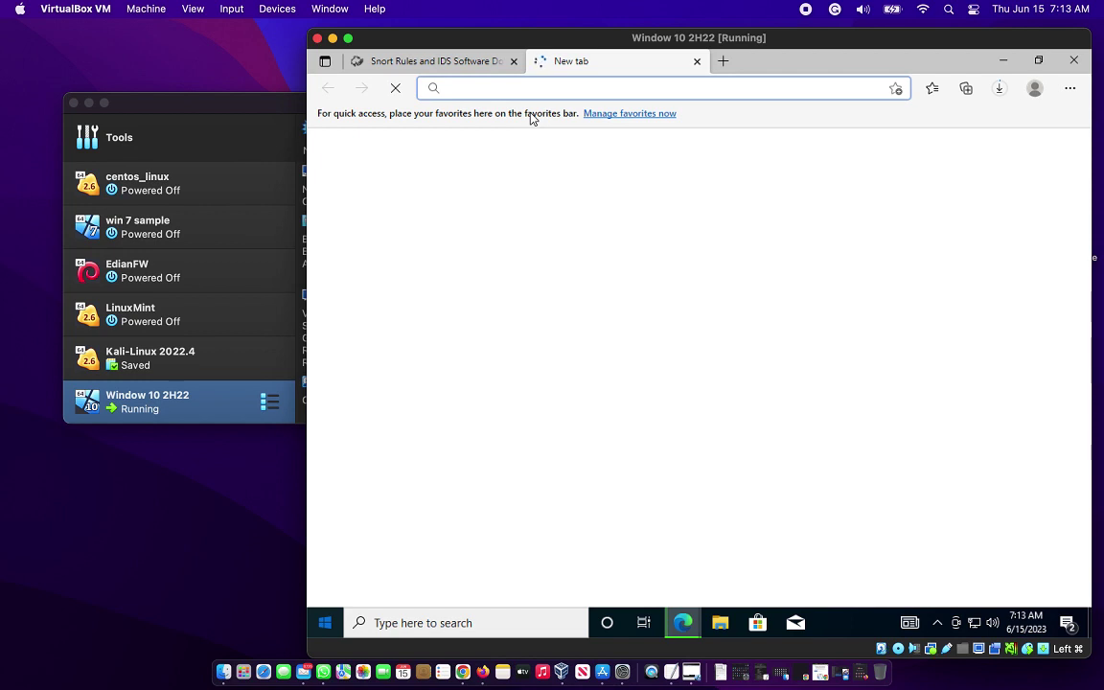
{"action": "type", "text": "winpc"}
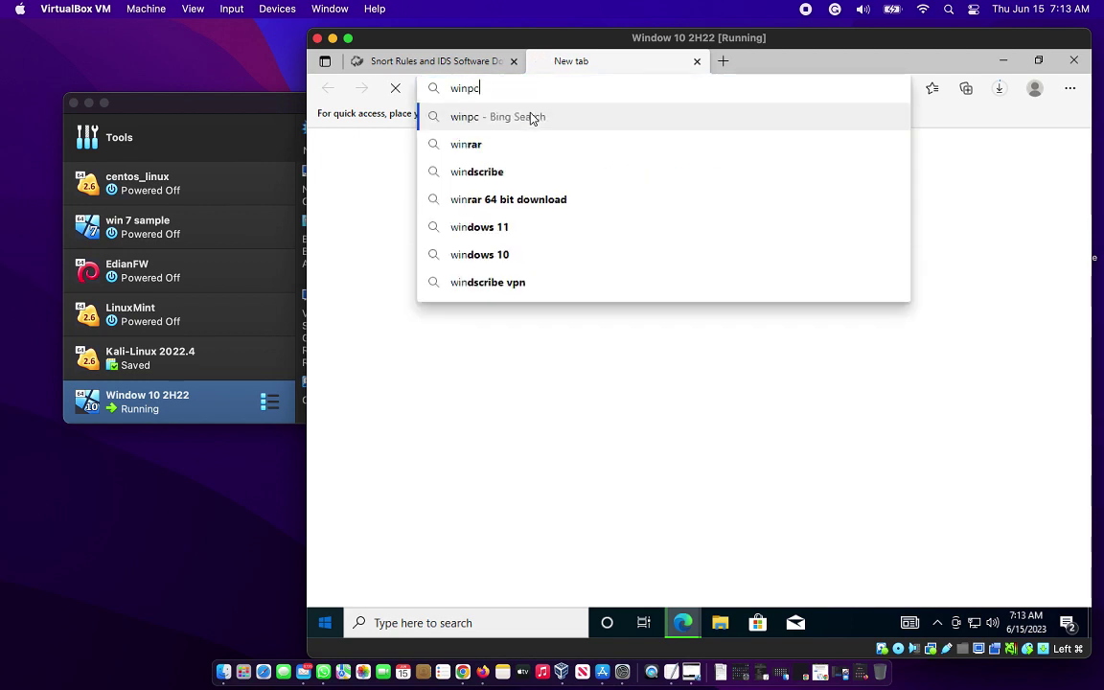
{"action": "type", "text": "ap"}
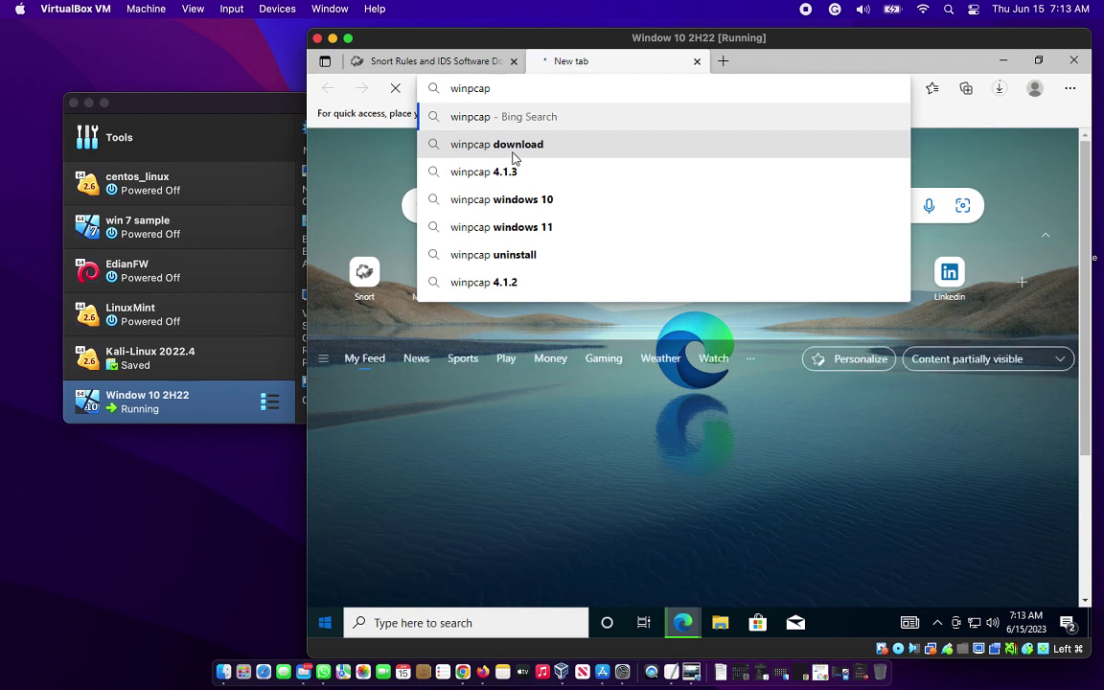
{"action": "left_click", "coordinate": [514, 158]}
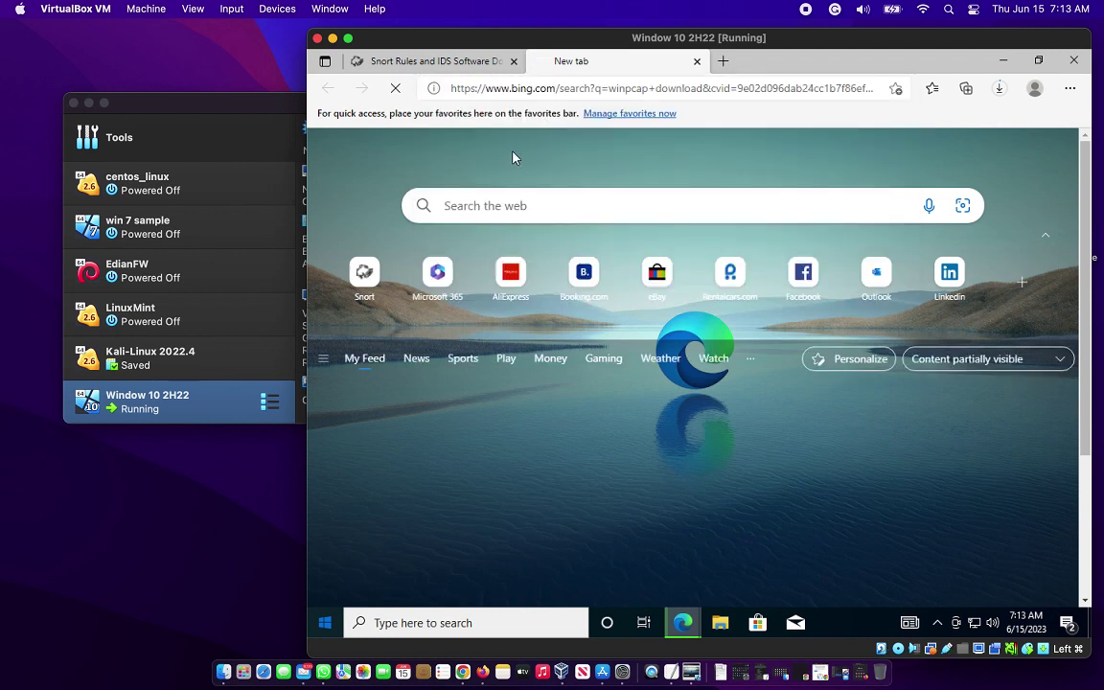
Start an npcap search in another new tab, then return to the winpcap results.
{"action": "left_click", "coordinate": [723, 61]}
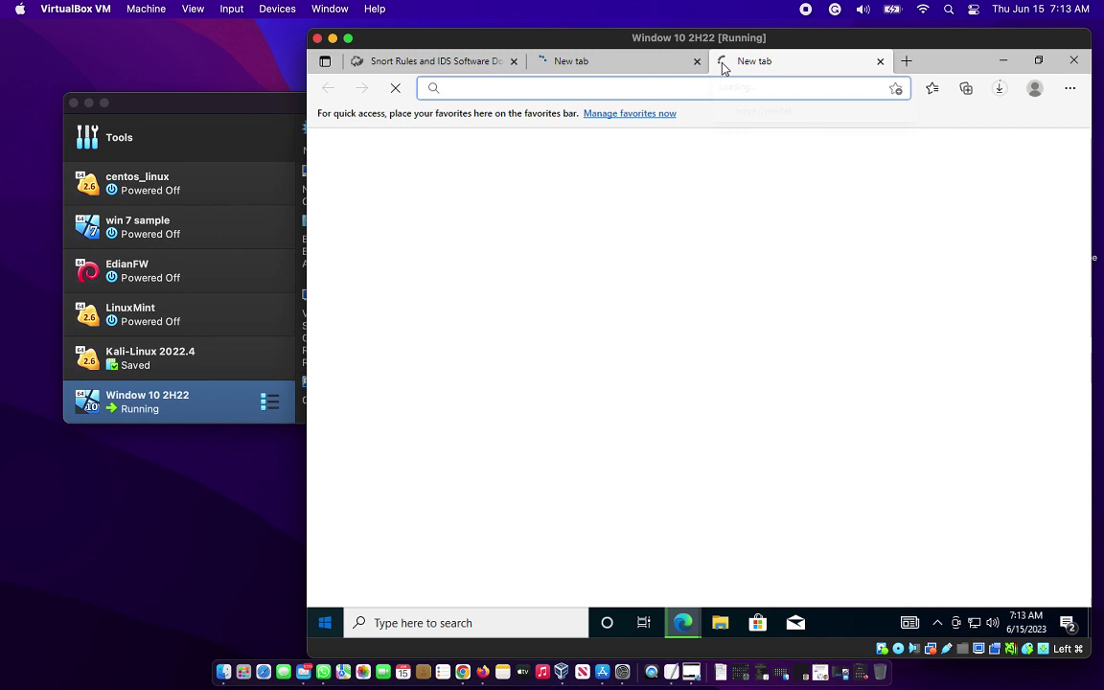
{"action": "type", "text": "npca"}
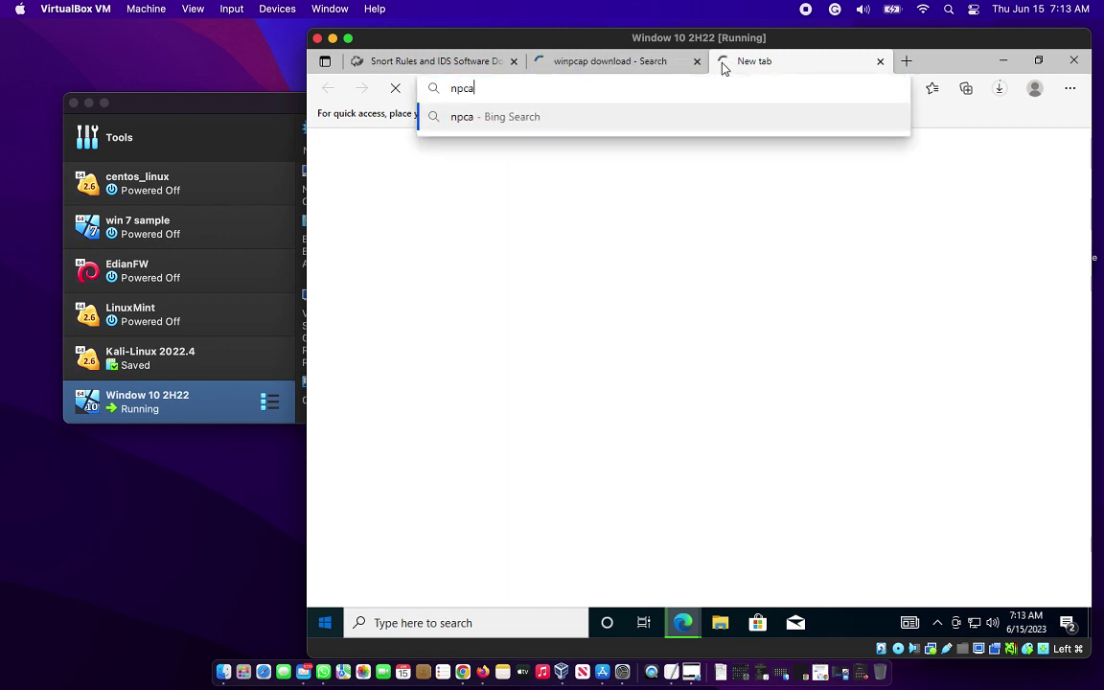
{"action": "type", "text": "p"}
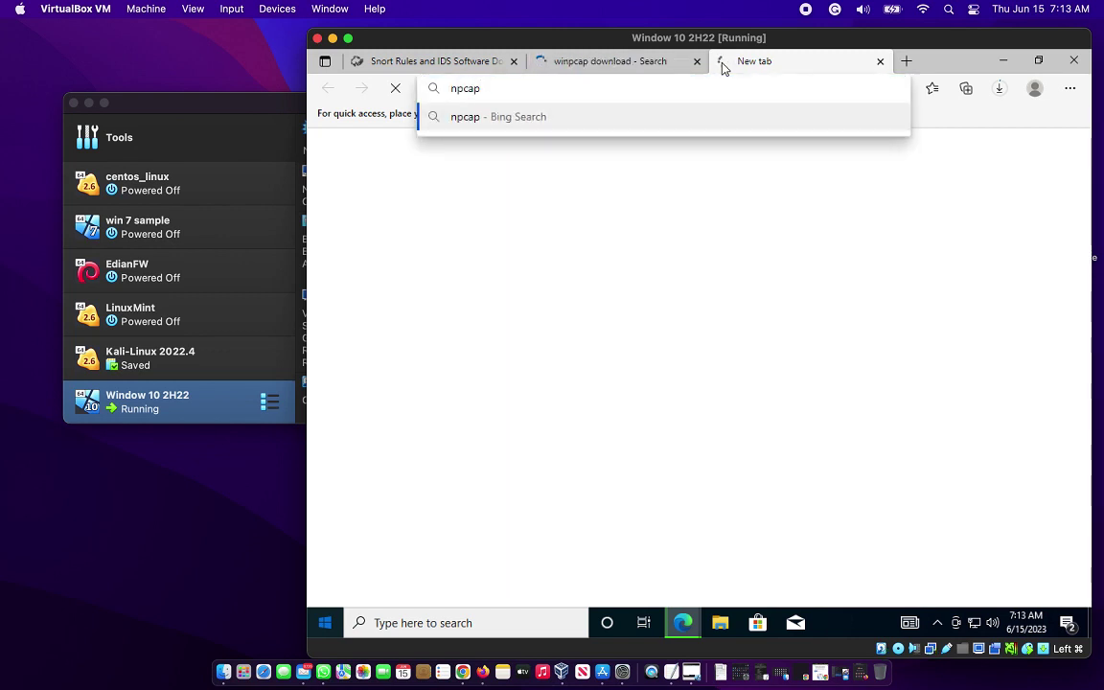
{"action": "key", "text": "Return"}
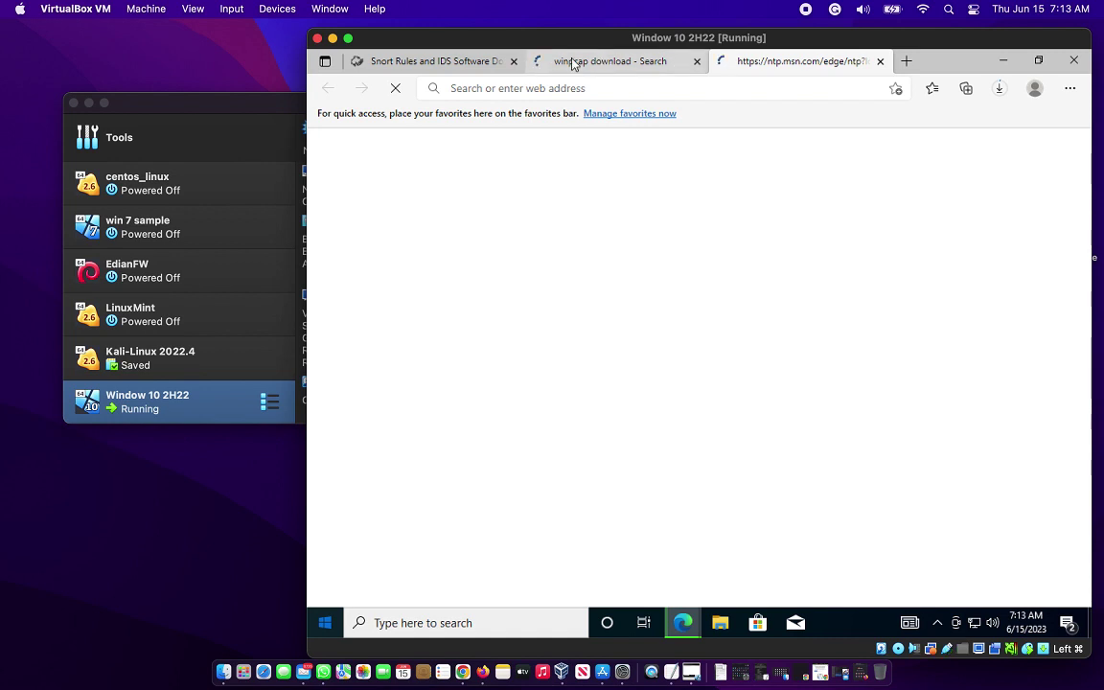
{"action": "left_click", "coordinate": [574, 63]}
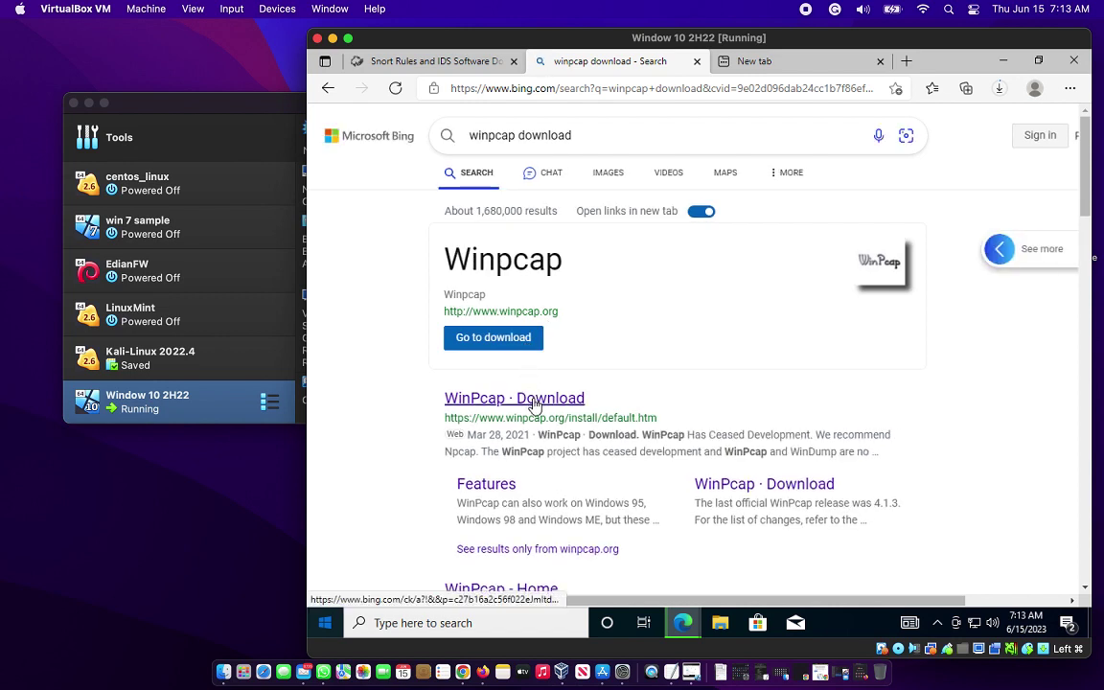
Open the WinPcap site from the results, then search npcap and open the Npcap site.
{"action": "left_click", "coordinate": [499, 342]}
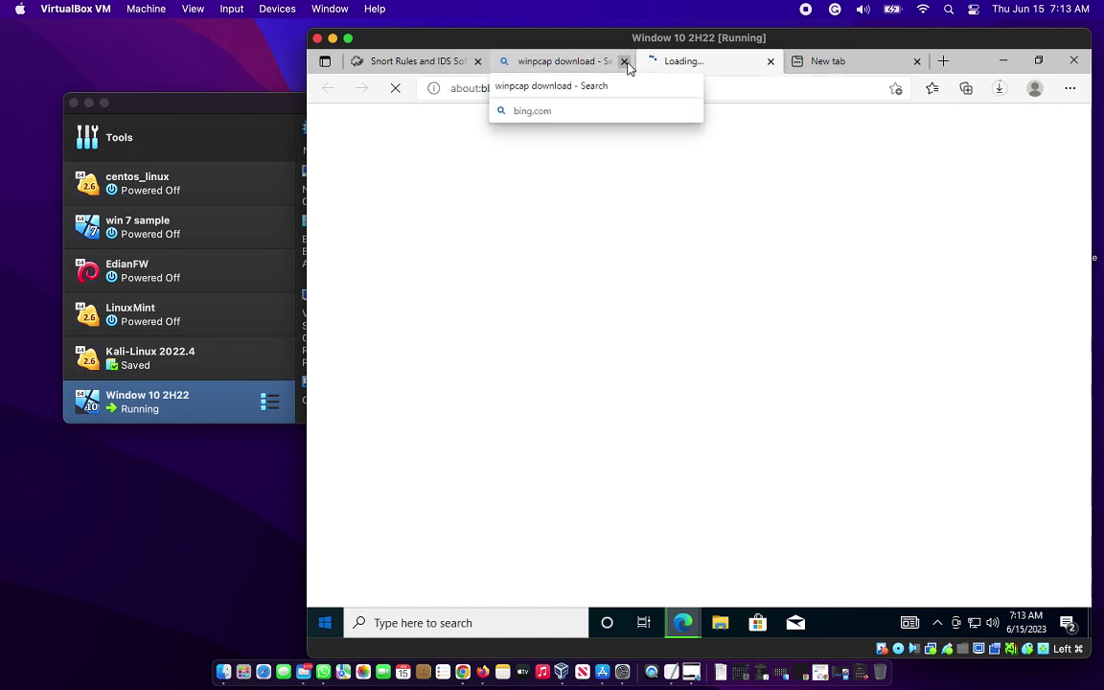
{"action": "left_click", "coordinate": [815, 61]}
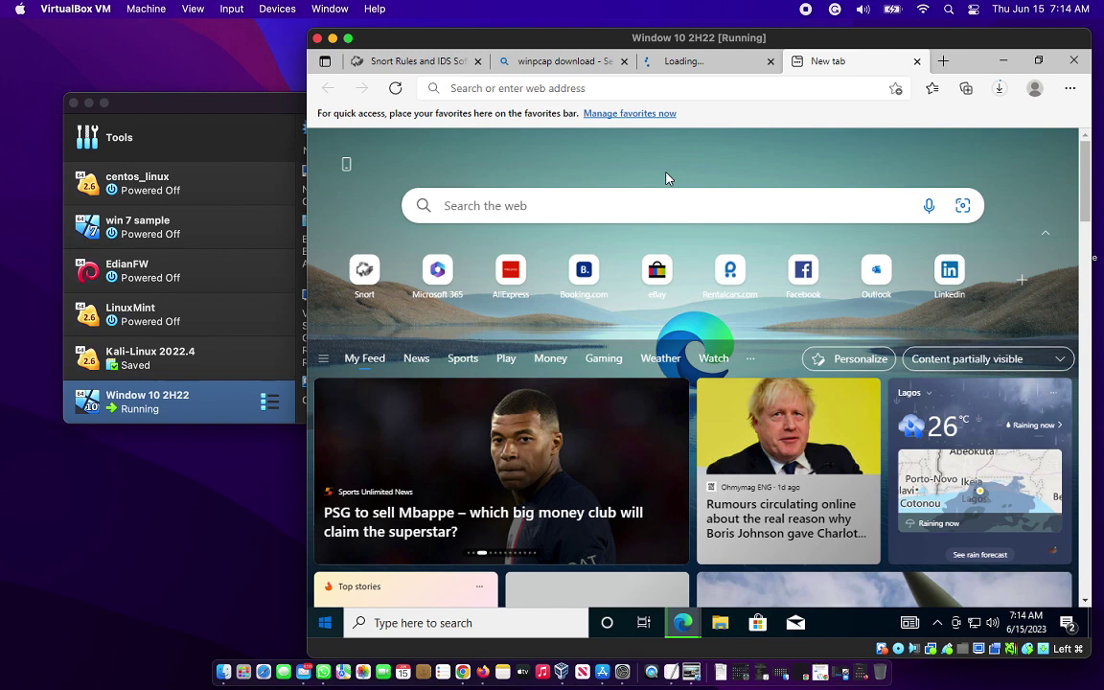
{"action": "left_click", "coordinate": [629, 91]}
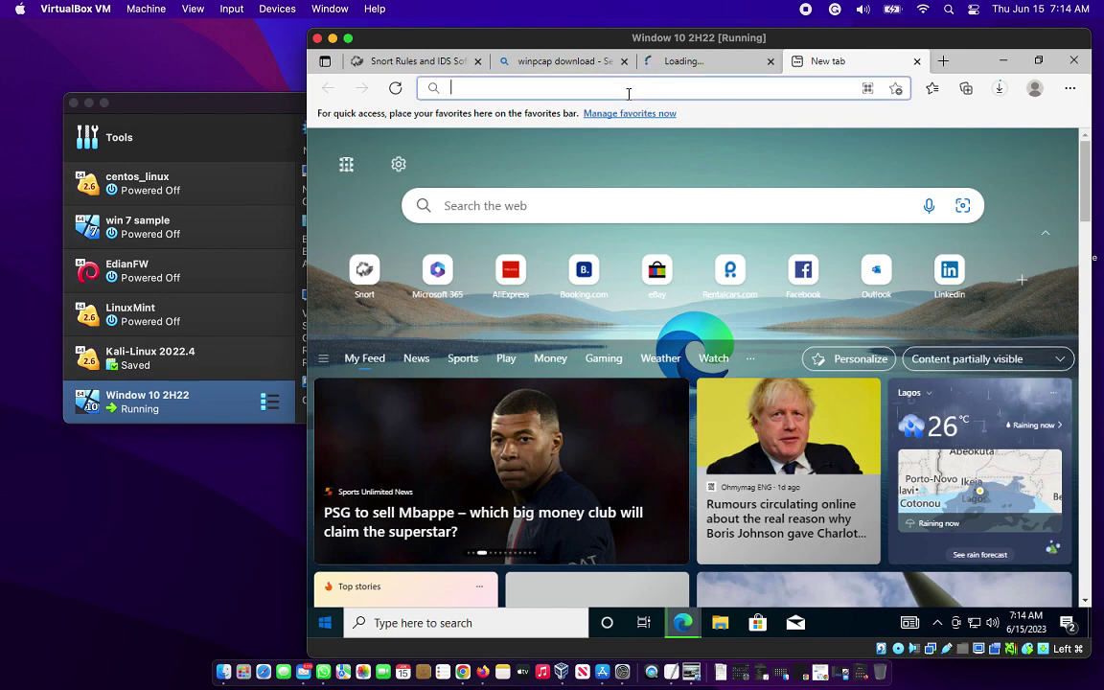
{"action": "type", "text": "npc"}
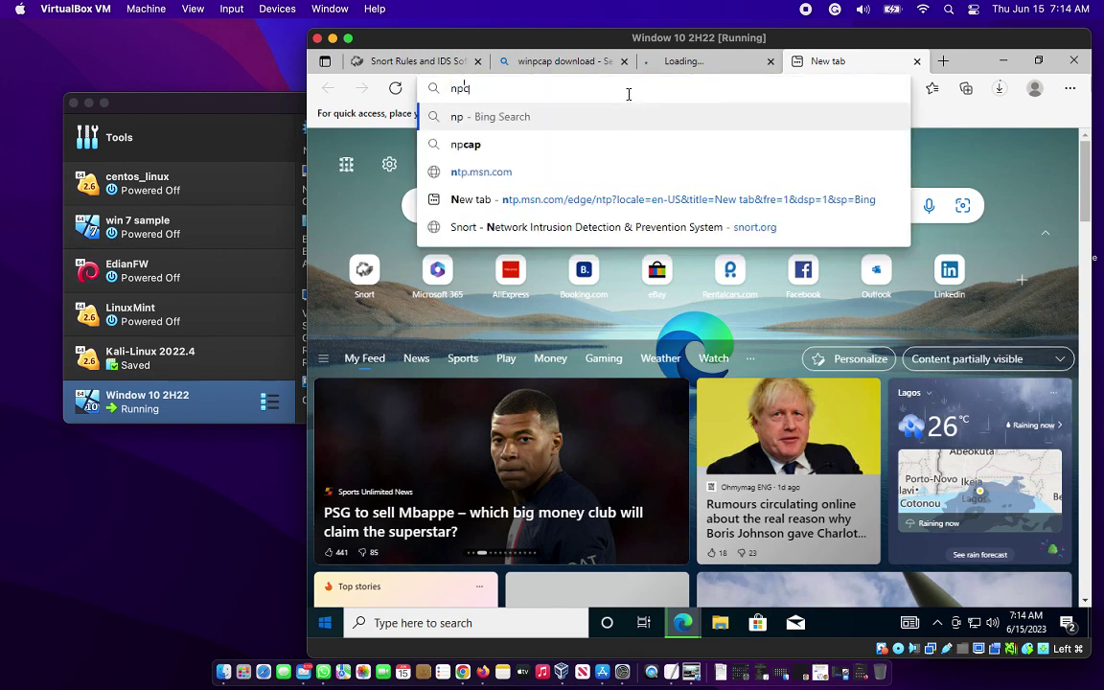
{"action": "type", "text": "ap"}
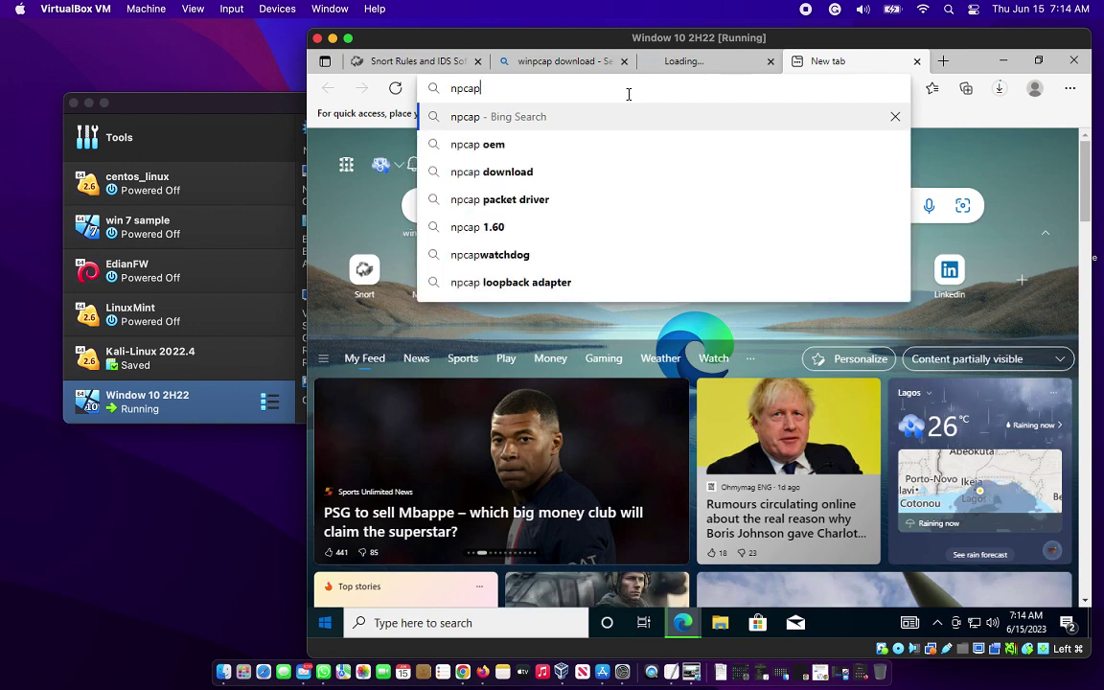
{"action": "key", "text": "Return"}
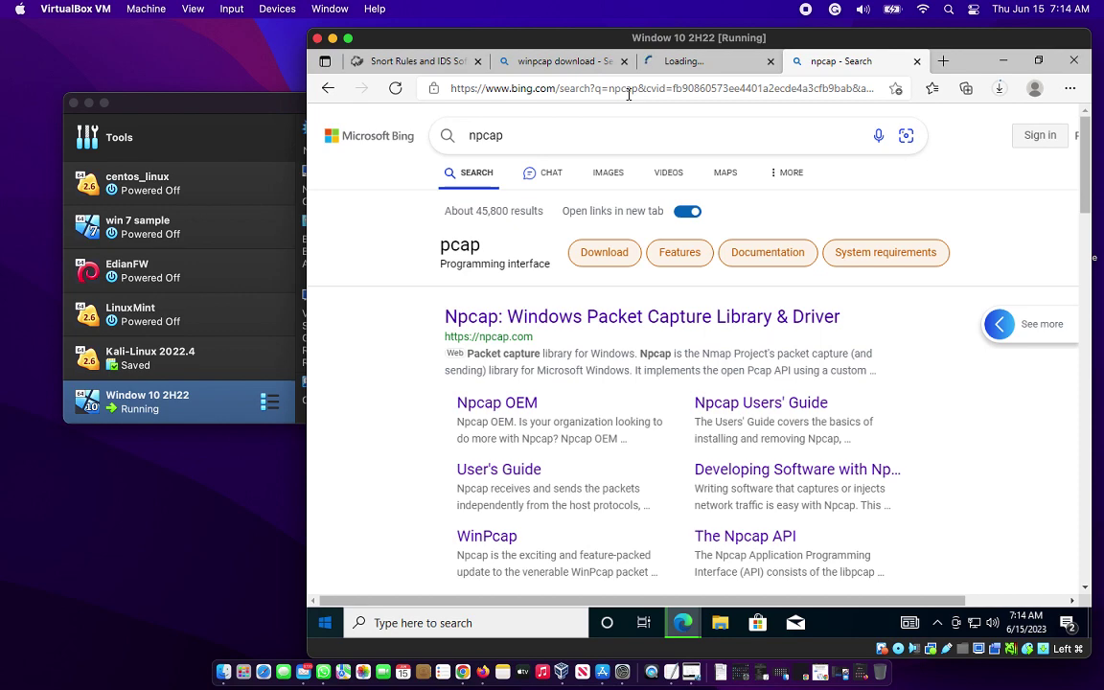
{"action": "left_click", "coordinate": [492, 317]}
Close the npcap and winpcap download search tabs, keeping the WinPcap home page.
{"action": "left_click", "coordinate": [688, 65]}
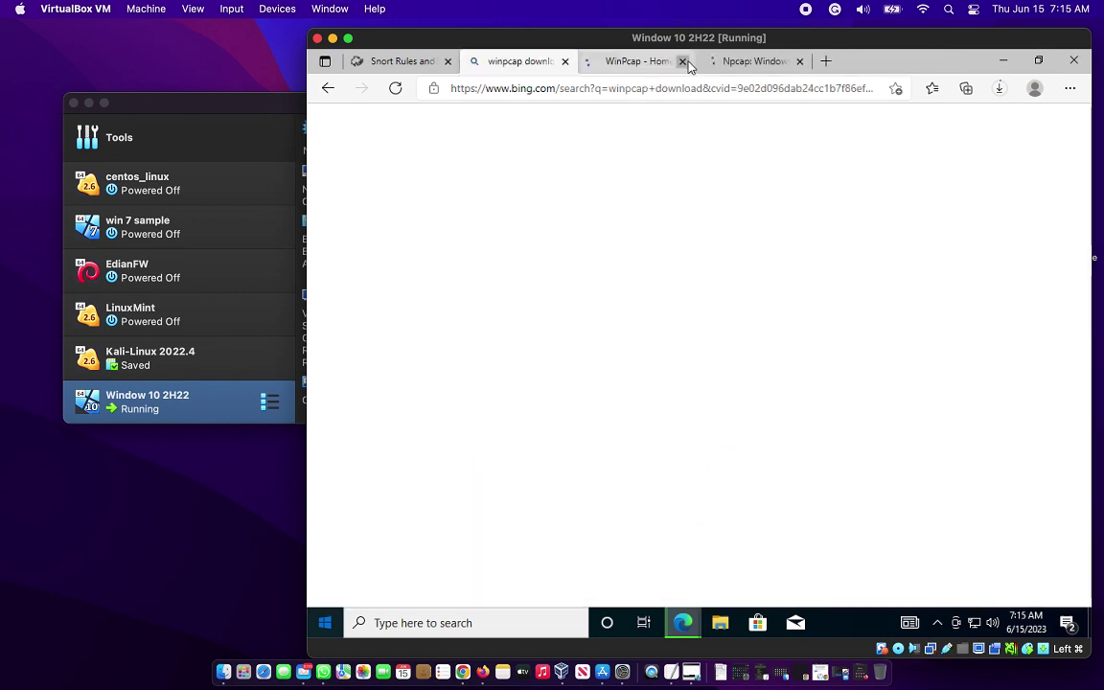
{"action": "left_click", "coordinate": [631, 69]}
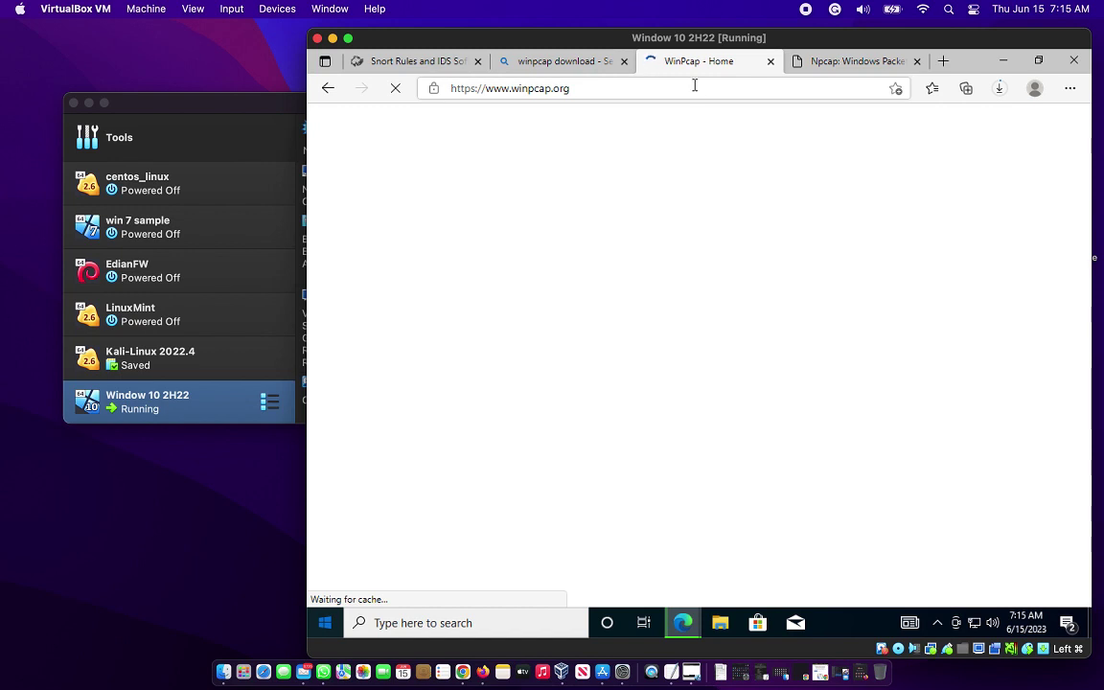
{"action": "left_click", "coordinate": [622, 61]}
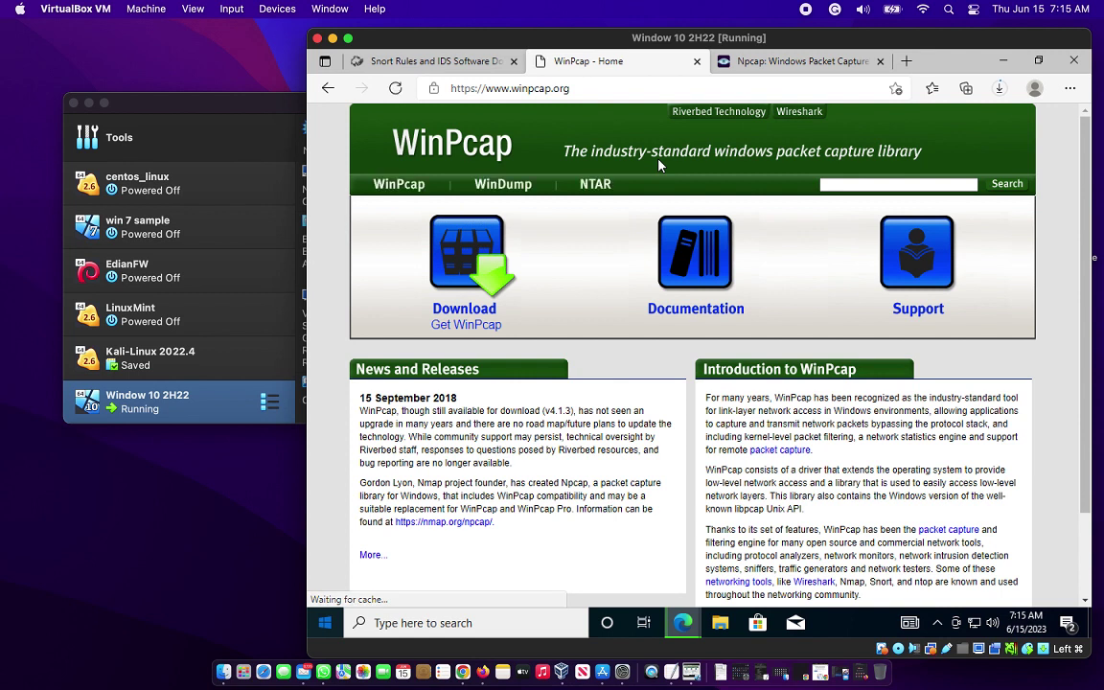
Scroll through the WinPcap home page news about version 4.1.3 and Npcap.
{"action": "left_click", "coordinate": [637, 298]}
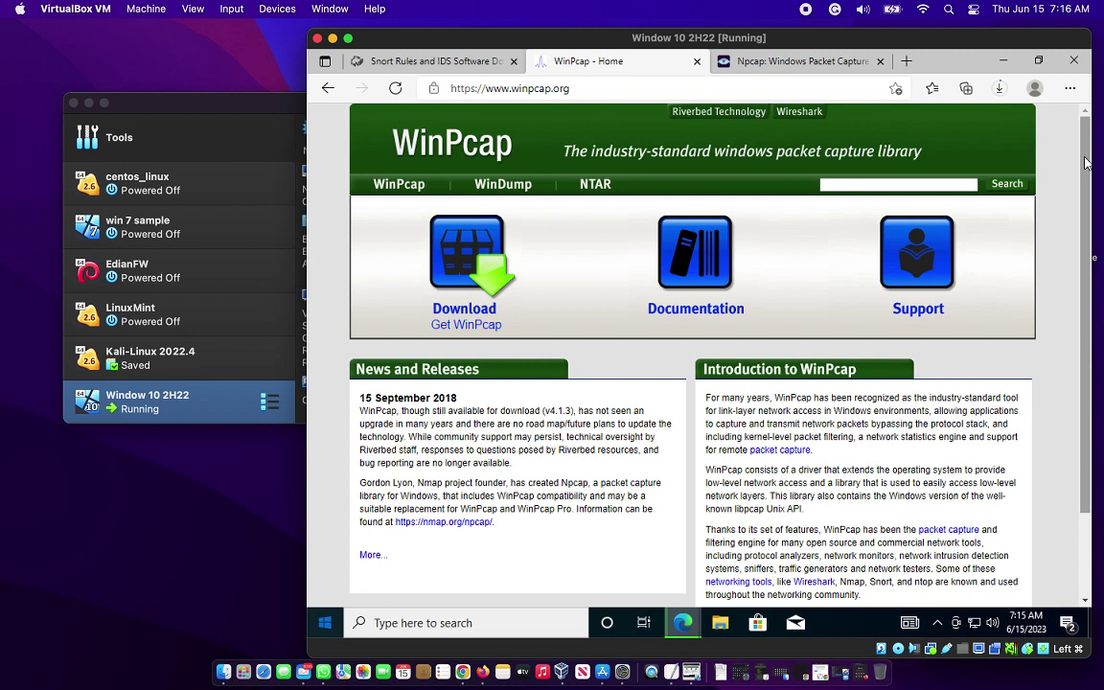
{"action": "left_click_drag", "start_coordinate": [1085, 163], "coordinate": [1082, 247]}
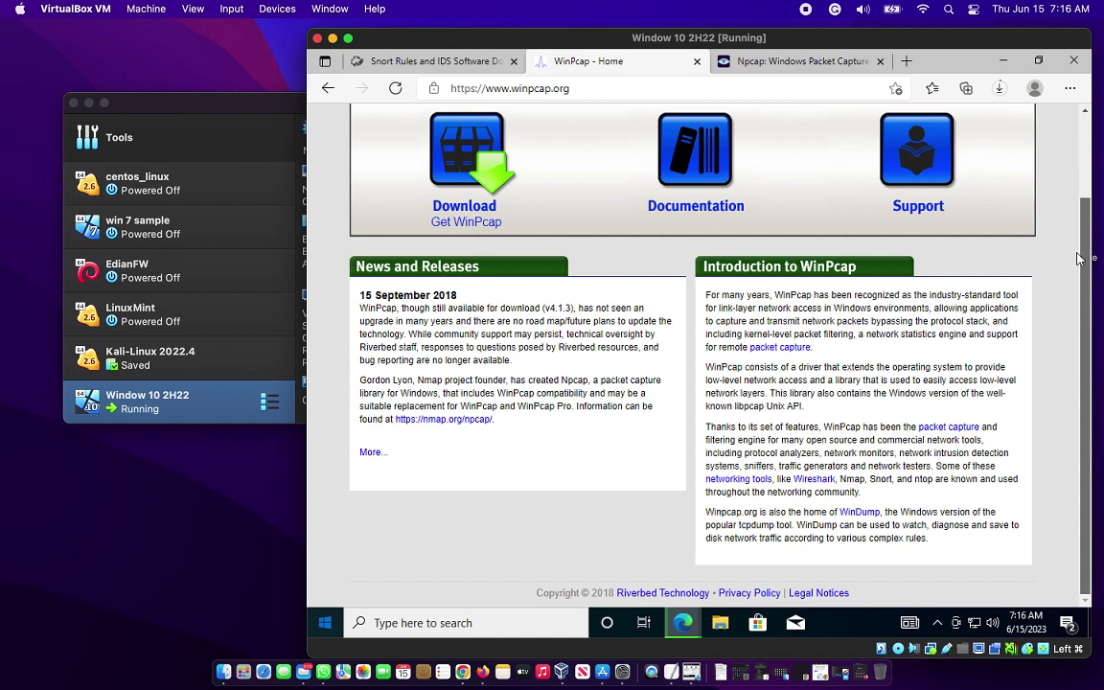
{"action": "scroll", "coordinate": [1078, 245], "scroll_direction": "up", "scroll_amount": 1}
{"action": "left_click_drag", "start_coordinate": [1078, 223], "coordinate": [1077, 204]}
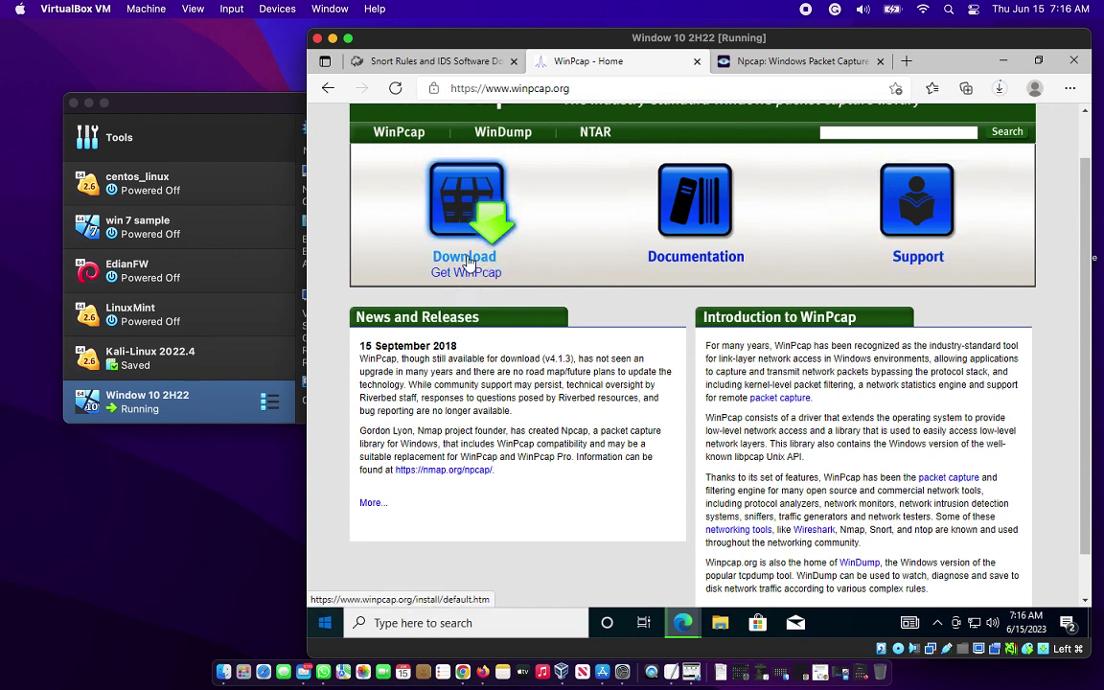
Download the WinPcap 4.1.3 installer for Windows from winpcap.org, then go to the Npcap tab.
{"action": "left_click", "coordinate": [469, 262]}
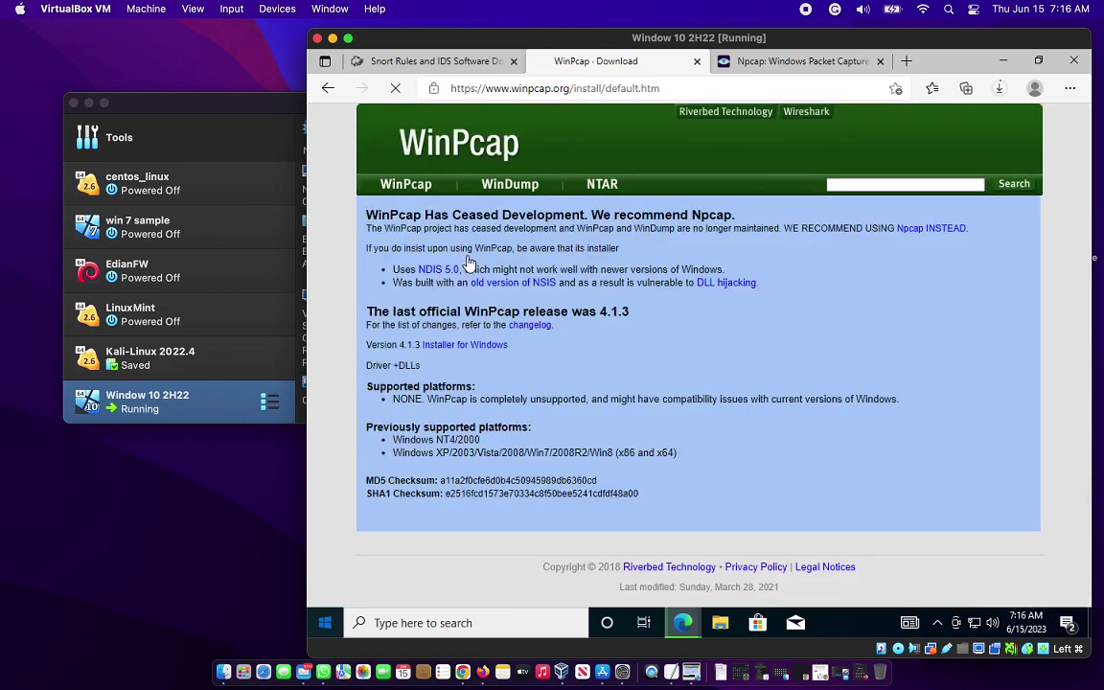
{"action": "left_click", "coordinate": [487, 347]}
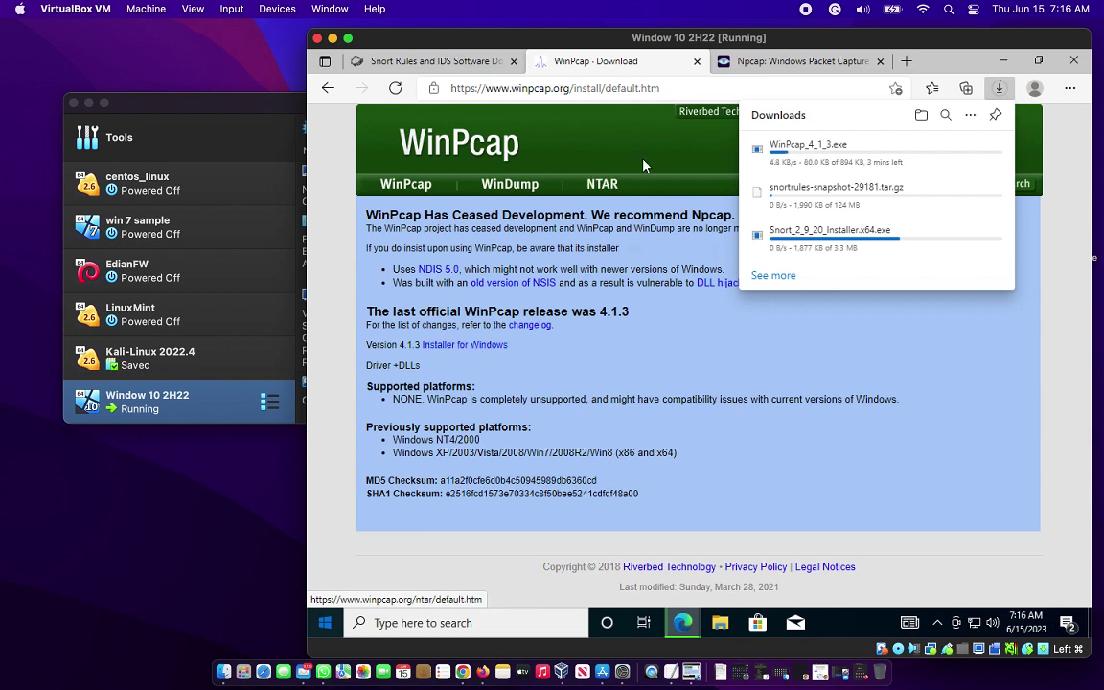
{"action": "left_click", "coordinate": [746, 72]}
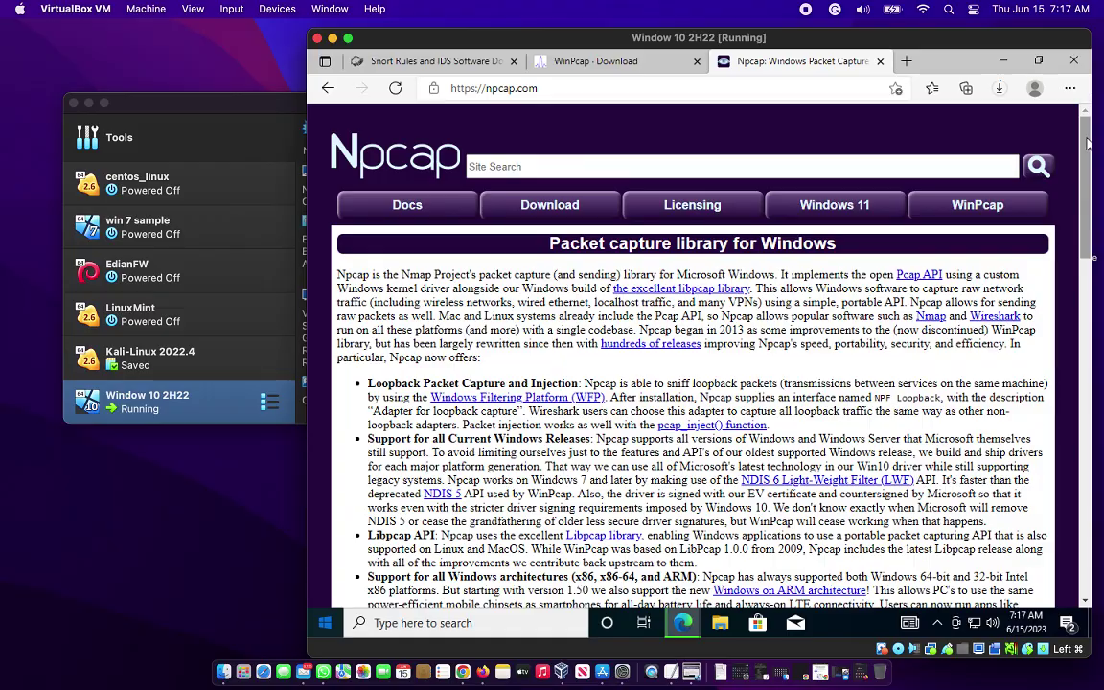
{"action": "mouse_move", "coordinate": [1087, 139]}
{"action": "left_mouse_down"}
{"action": "mouse_move", "coordinate": [1087, 269]}
{"action": "mouse_move", "coordinate": [1088, 132]}
{"action": "left_mouse_up"}
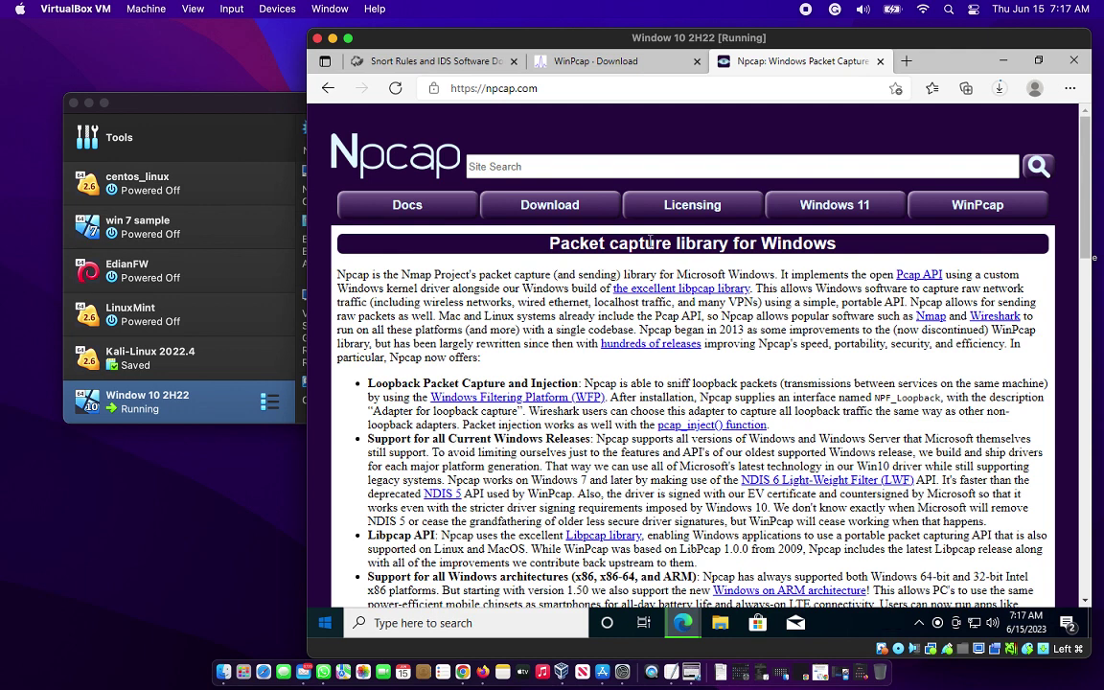
Download the Npcap 1.75 installer from npcap.com's Download section.
{"action": "left_click", "coordinate": [556, 209]}
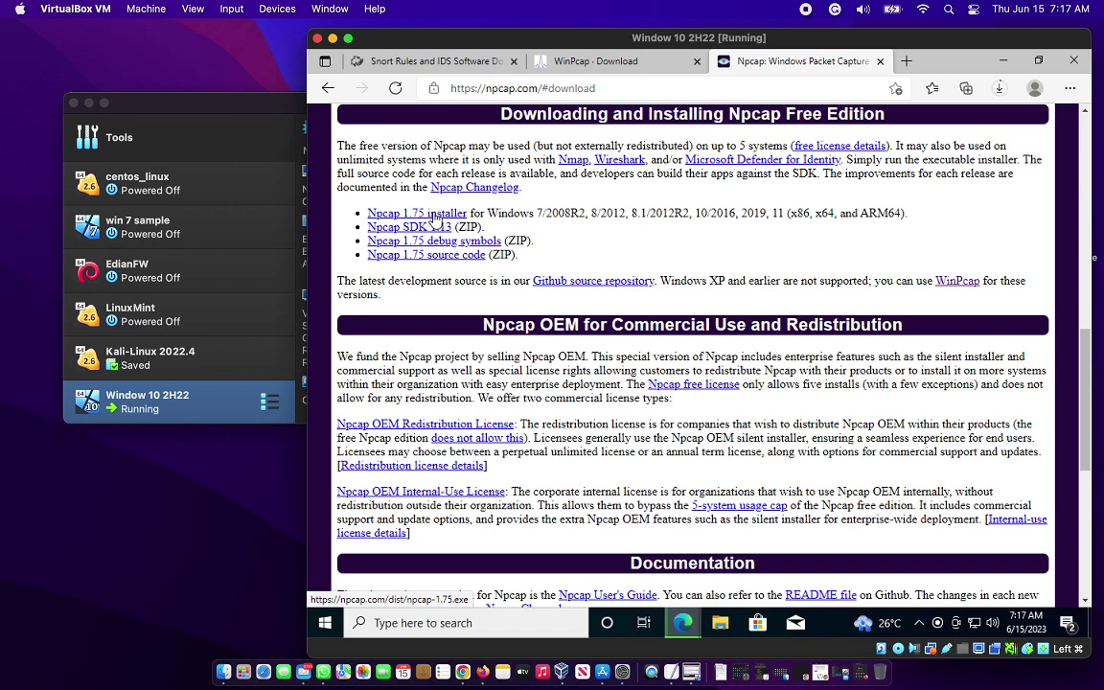
{"action": "left_click", "coordinate": [437, 214]}
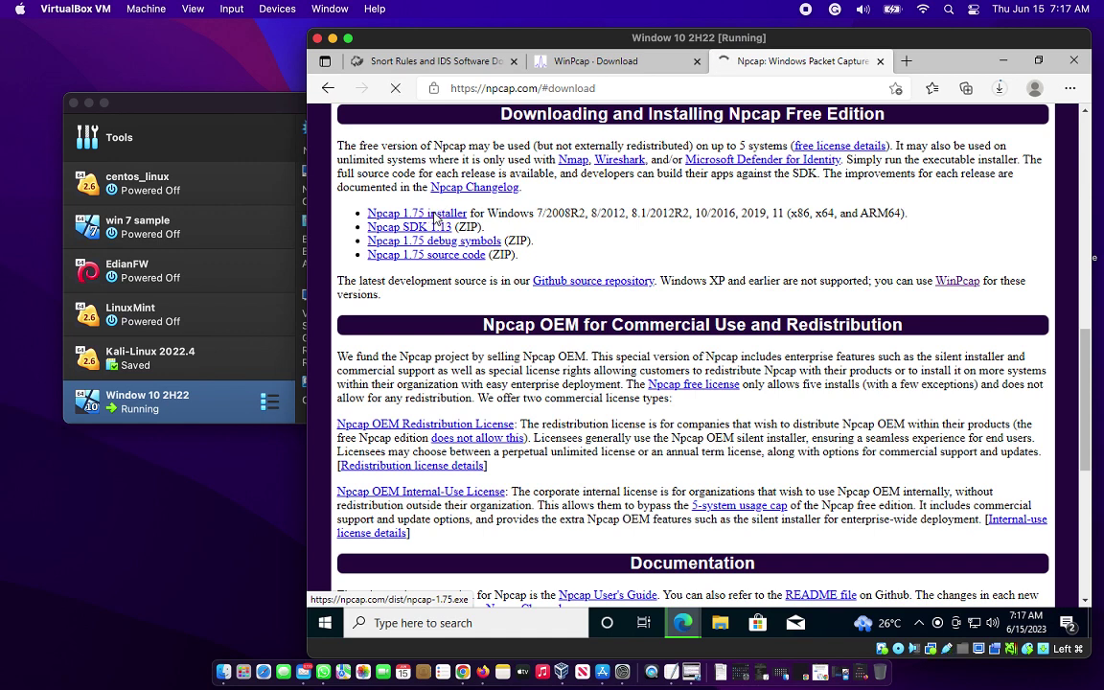